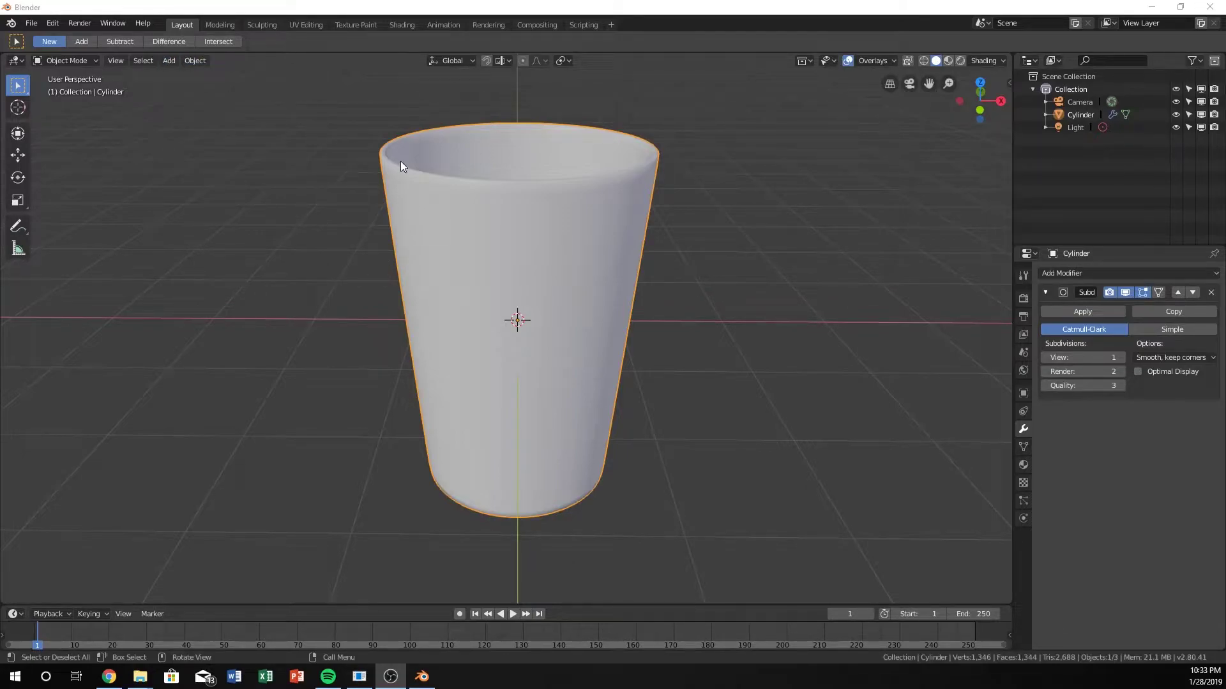
Step: Create a new General file from the File menu
{"action": "left_click", "coordinate": [31, 23]}
{"action": "mouse_move", "coordinate": [42, 39]}
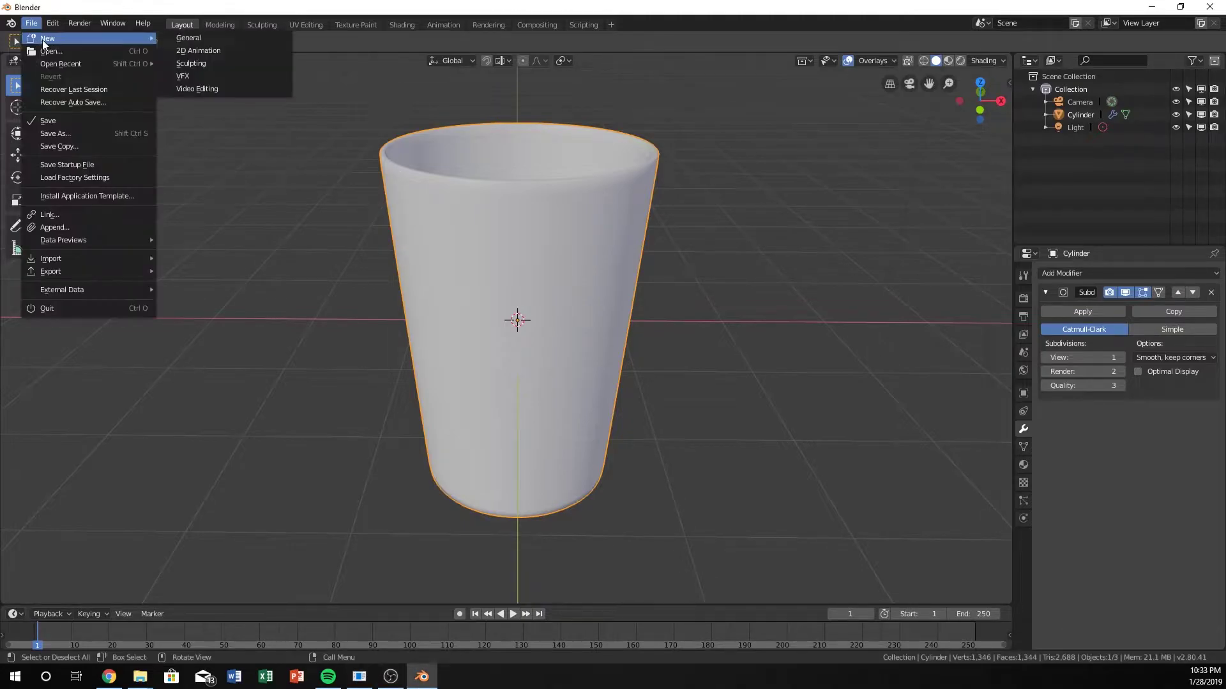
{"action": "left_click", "coordinate": [174, 38]}
{"action": "scroll", "coordinate": [500, 311], "scroll_direction": "up", "scroll_amount": 4}
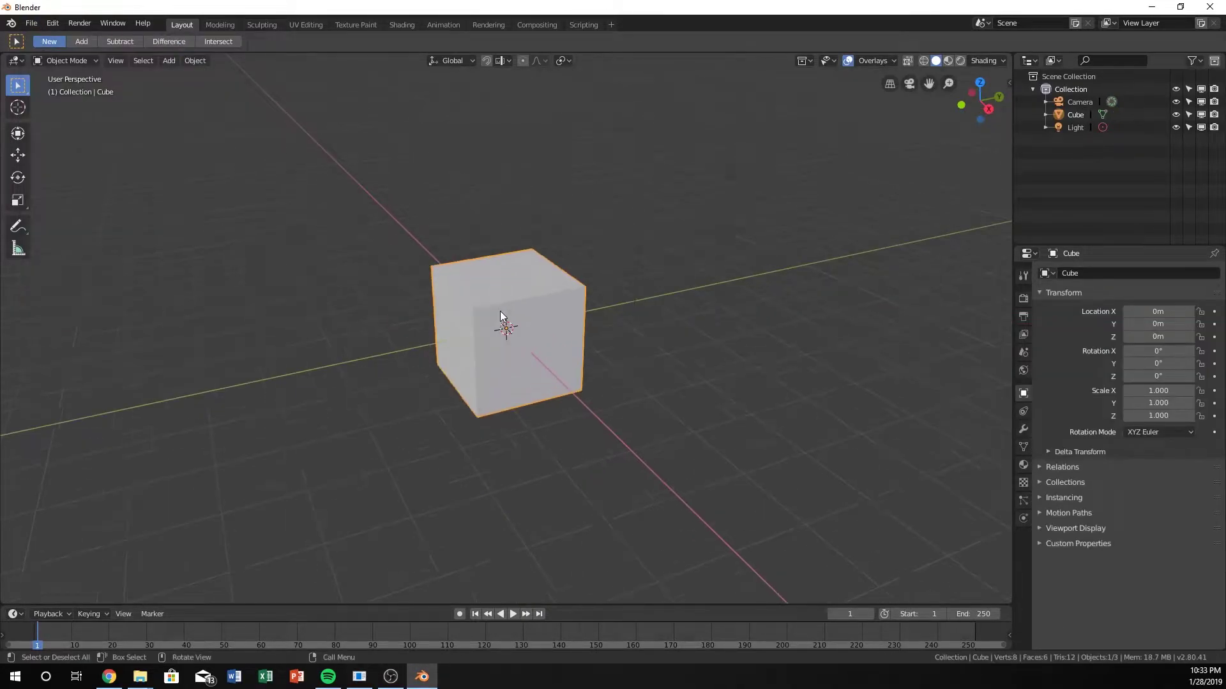
Step: Show the N sidebar briefly, then hide it again
{"action": "key", "text": "n"}
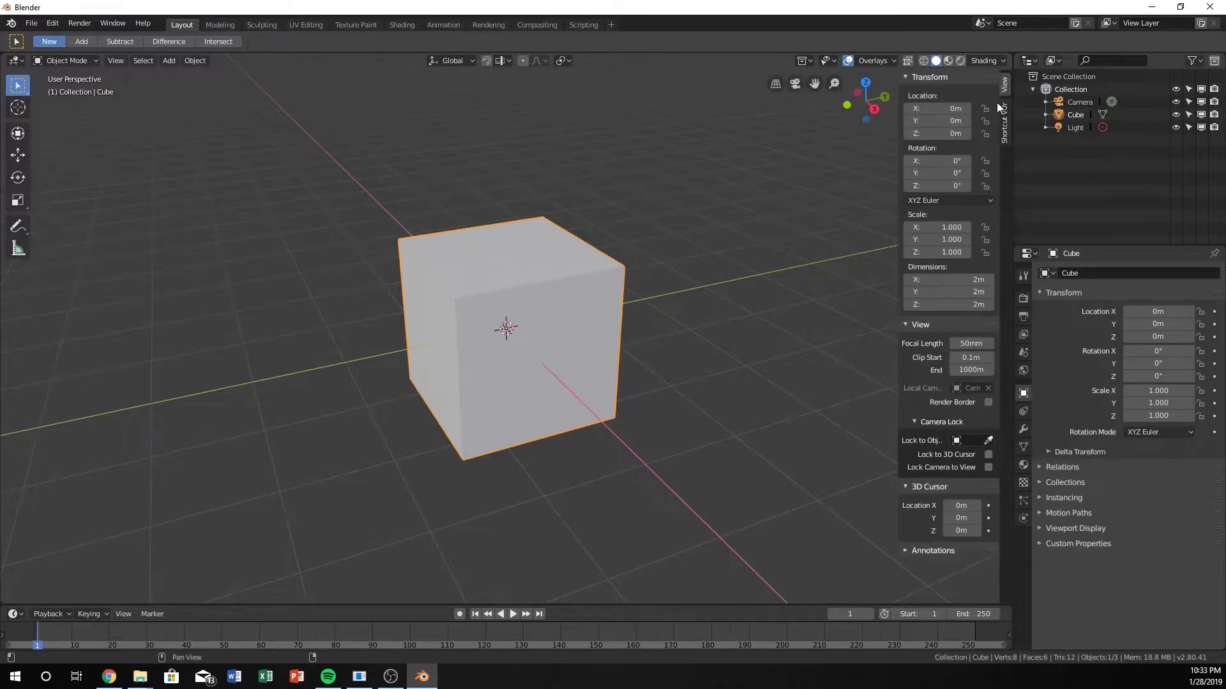
{"action": "left_click", "coordinate": [959, 92]}
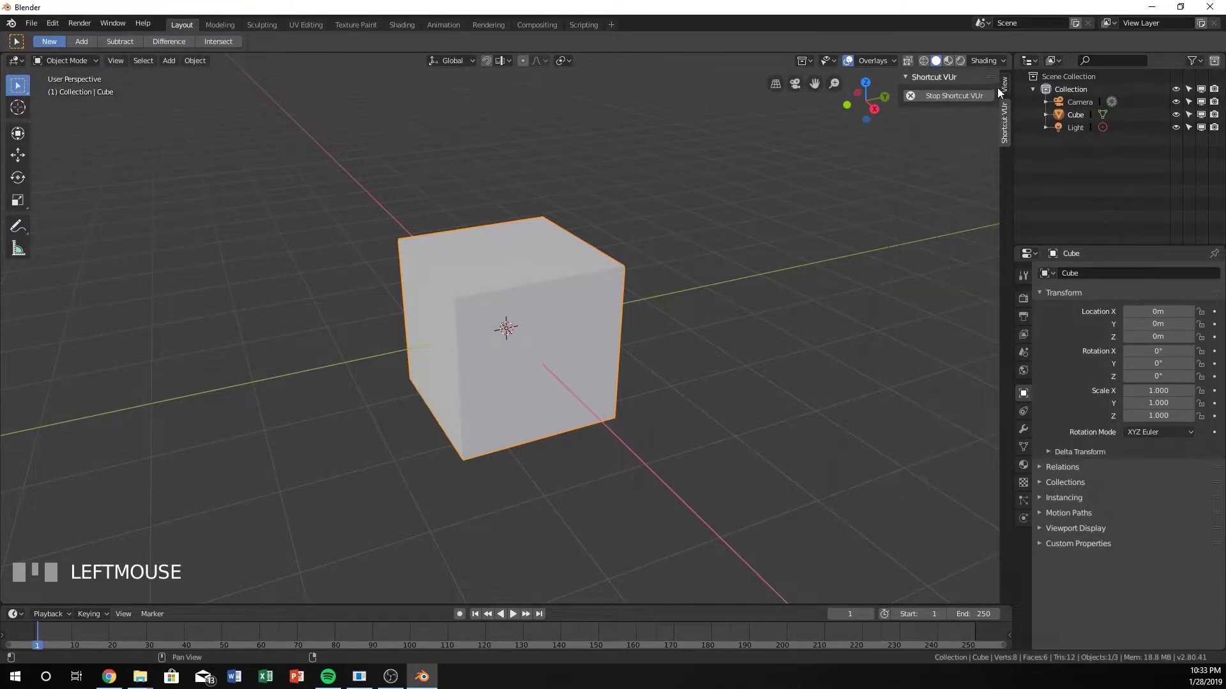
{"action": "key", "text": "n"}
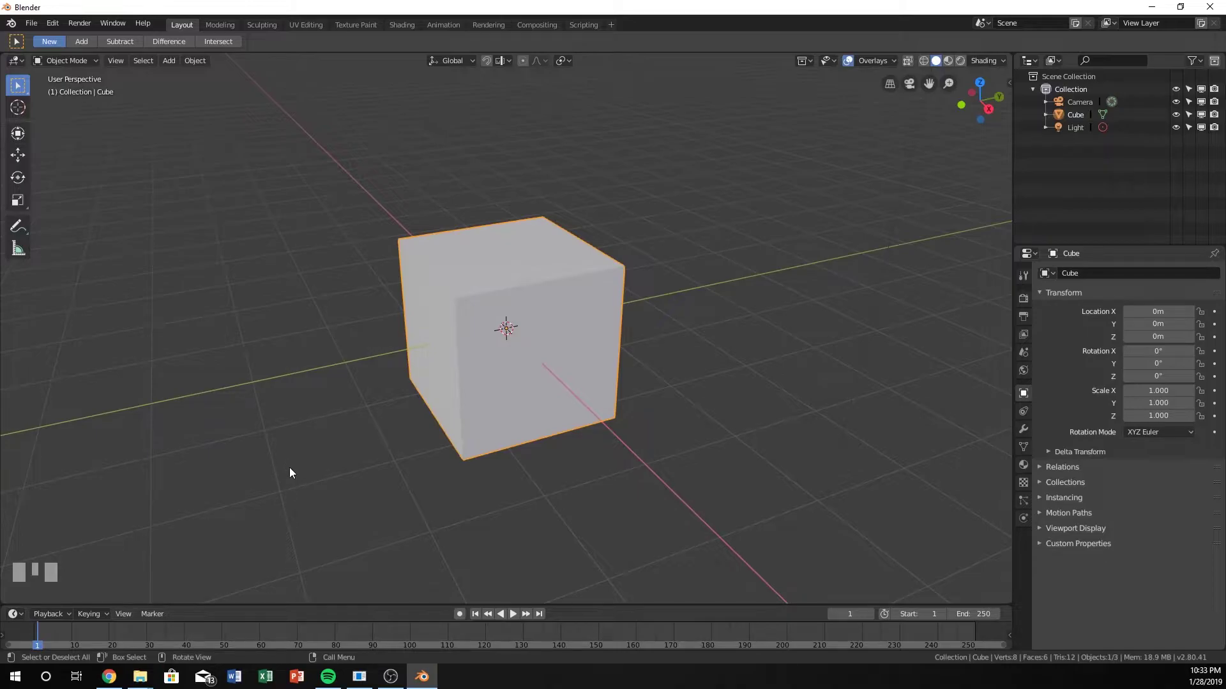
Step: Delete the default cube and add a mesh circle at the origin
{"action": "key", "text": "x"}
{"action": "left_click", "coordinate": [410, 362]}
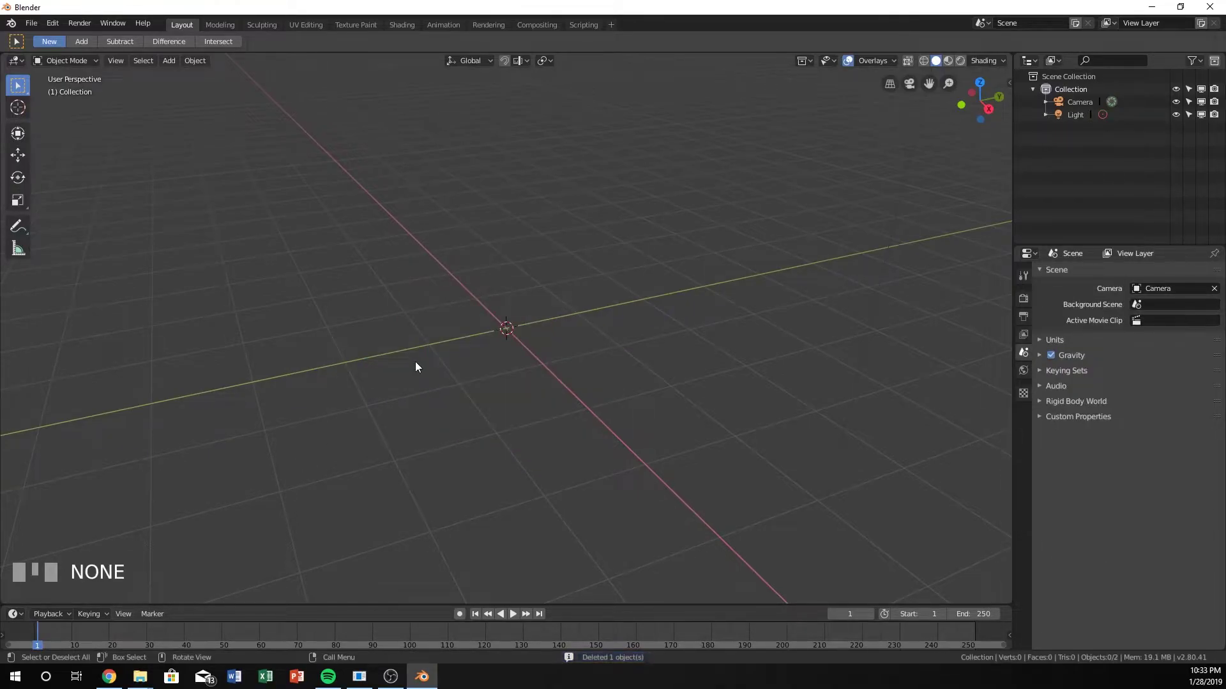
{"action": "key", "text": "shift+a"}
{"action": "mouse_move", "coordinate": [415, 361]}
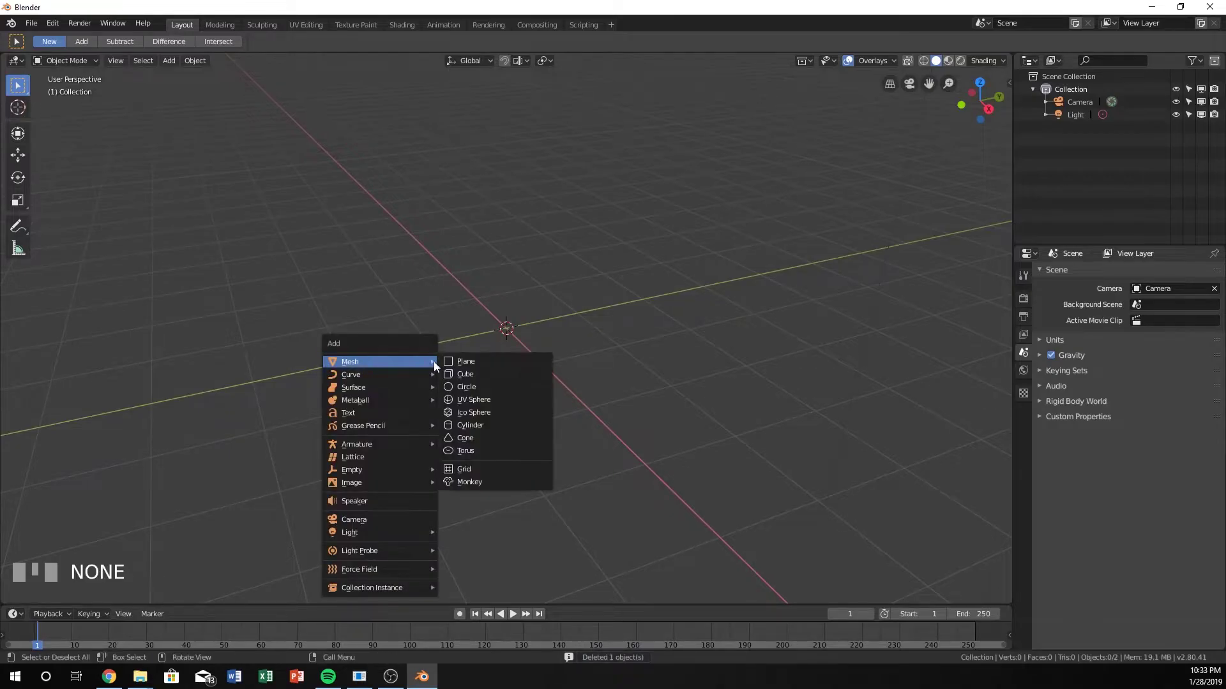
{"action": "left_click", "coordinate": [473, 388]}
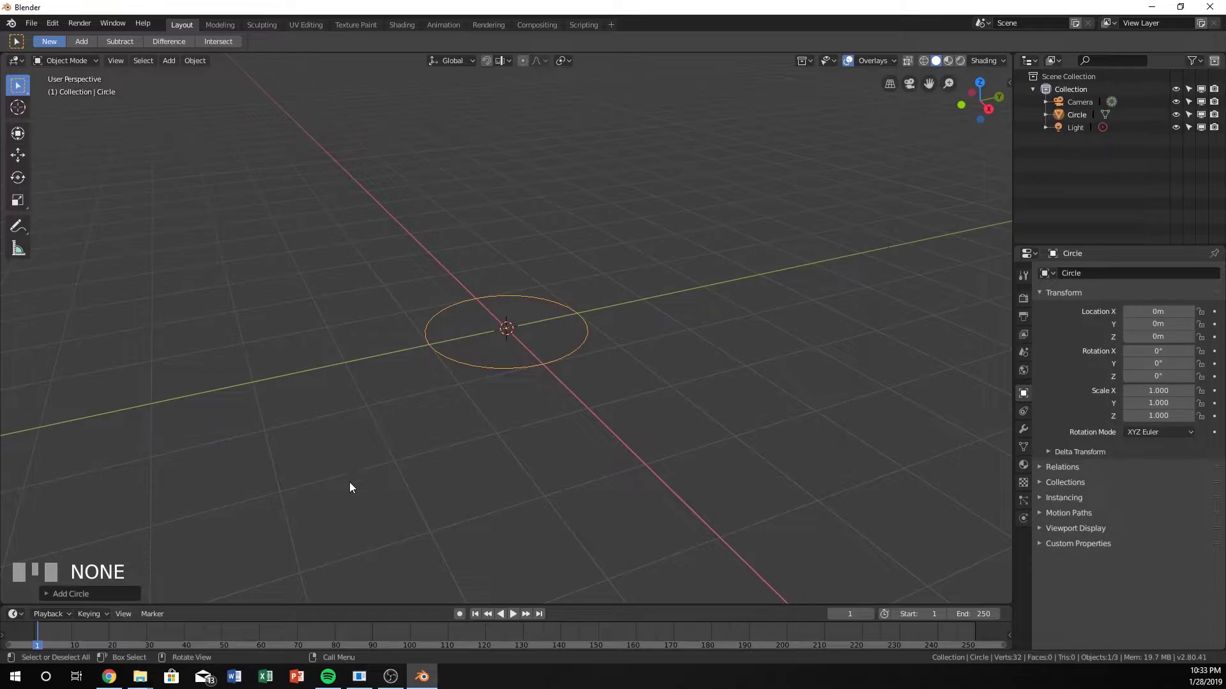
Step: Set the new circle's Fill Type to Ngon
{"action": "left_click", "coordinate": [46, 594]}
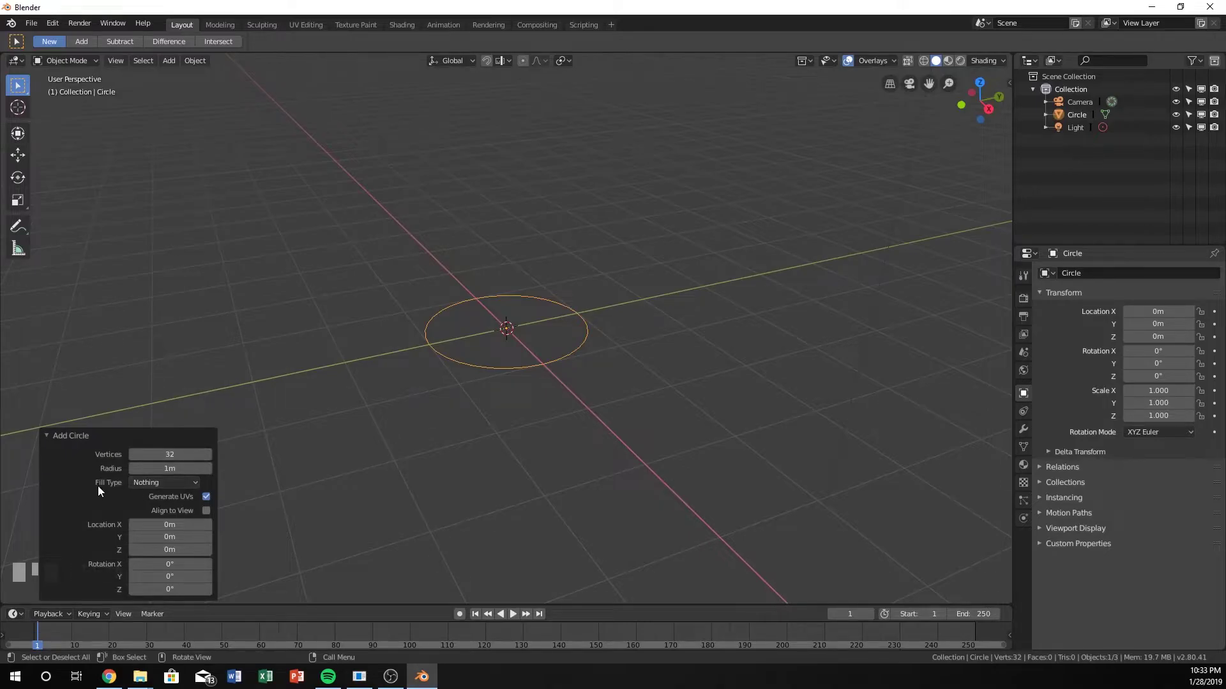
{"action": "left_click", "coordinate": [137, 484]}
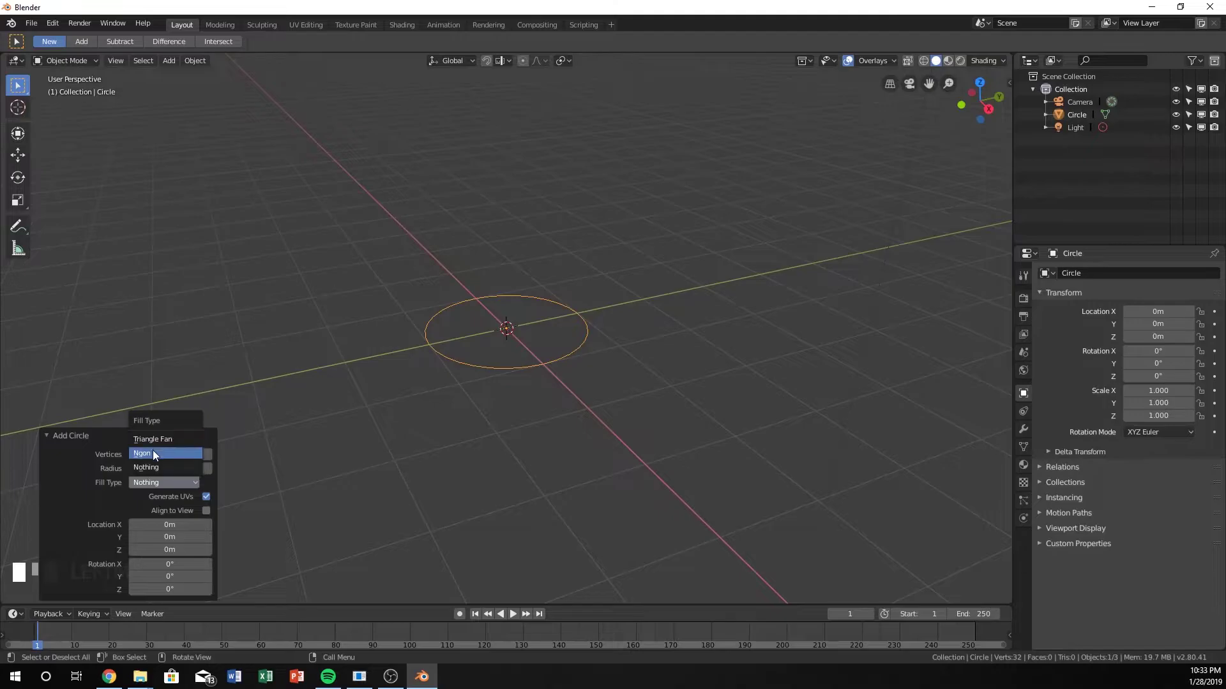
{"action": "left_click", "coordinate": [152, 455]}
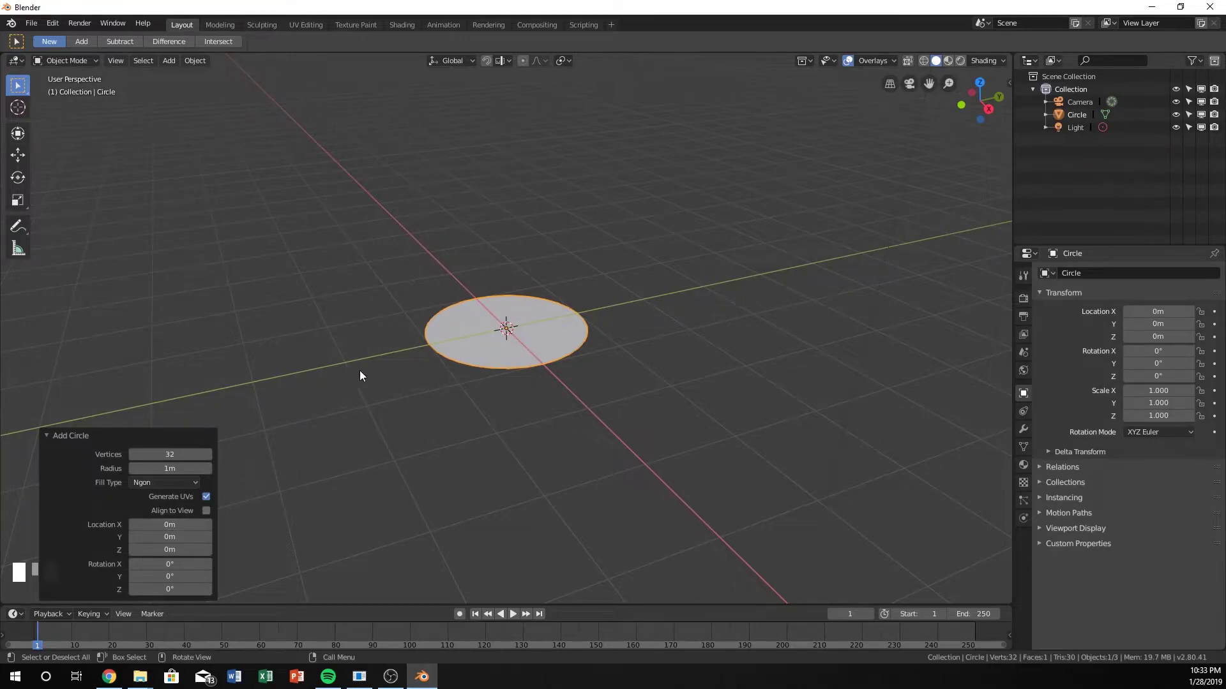
Step: Enter Edit Mode on the circle and box-select its vertices from the front view in wireframe
{"action": "key", "text": "Tab"}
{"action": "middle_click_drag", "start_coordinate": [481, 339], "coordinate": [473, 333]}
{"action": "scroll", "coordinate": [473, 332], "scroll_direction": "up", "scroll_amount": 2}
{"action": "scroll", "coordinate": [472, 332], "scroll_direction": "up", "scroll_amount": 2}
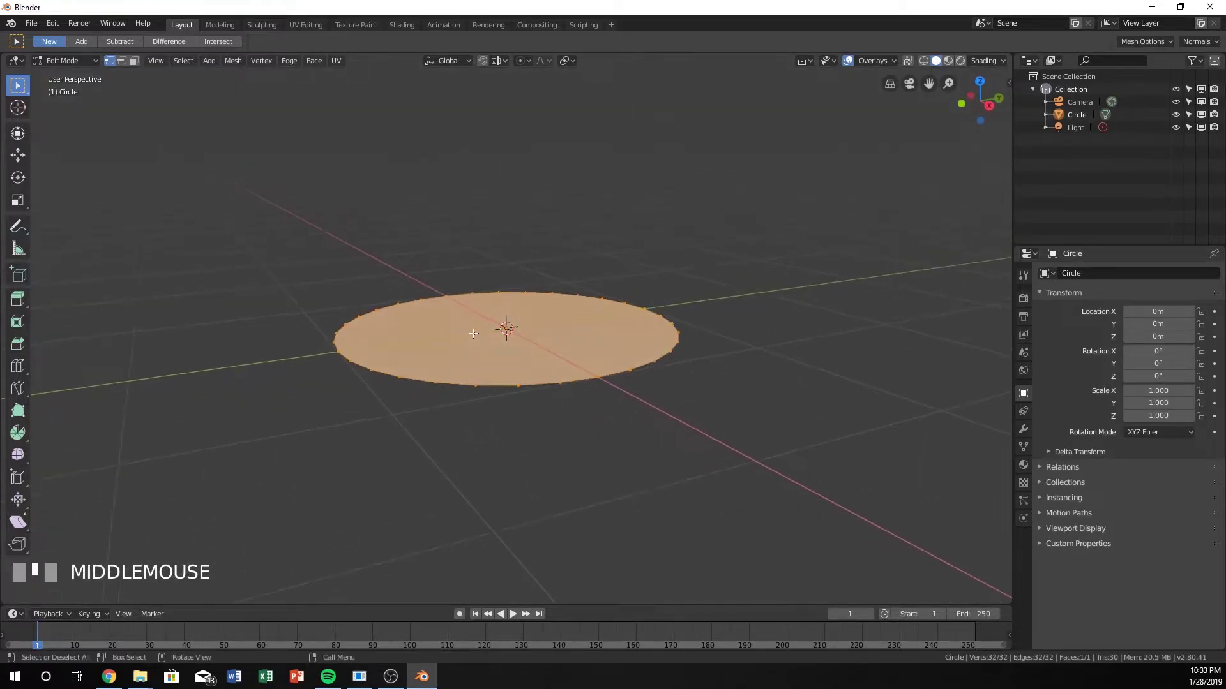
{"action": "key", "text": "KP_1"}
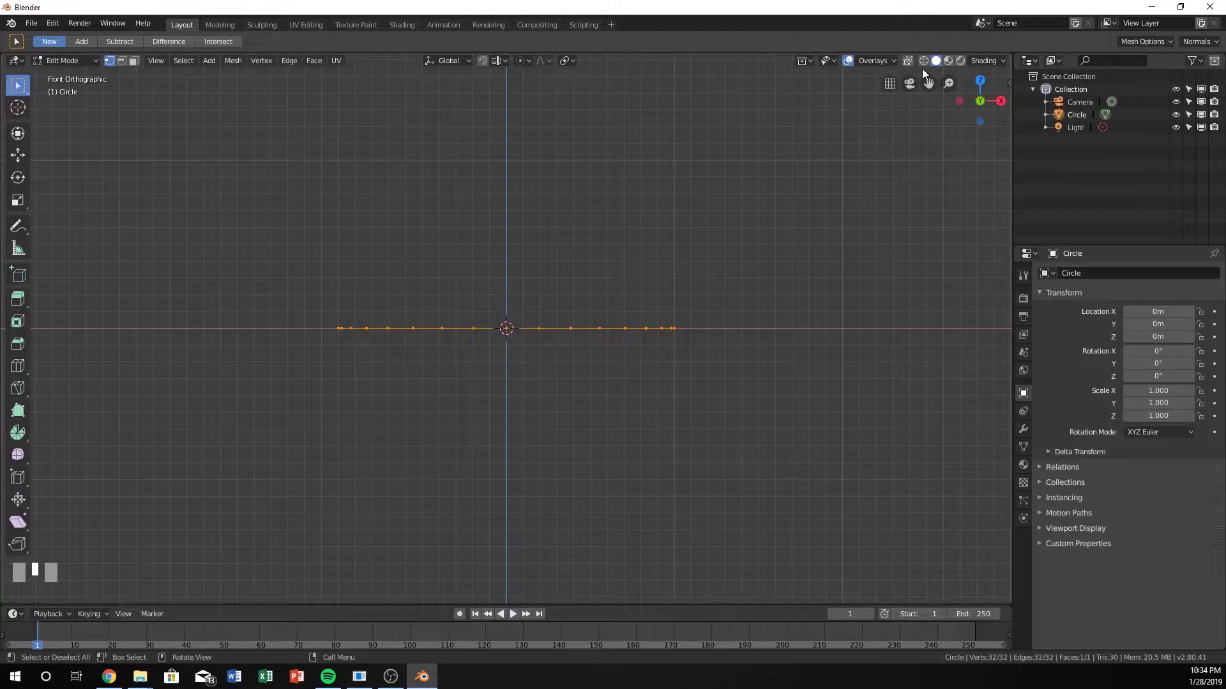
{"action": "left_click", "coordinate": [738, 246]}
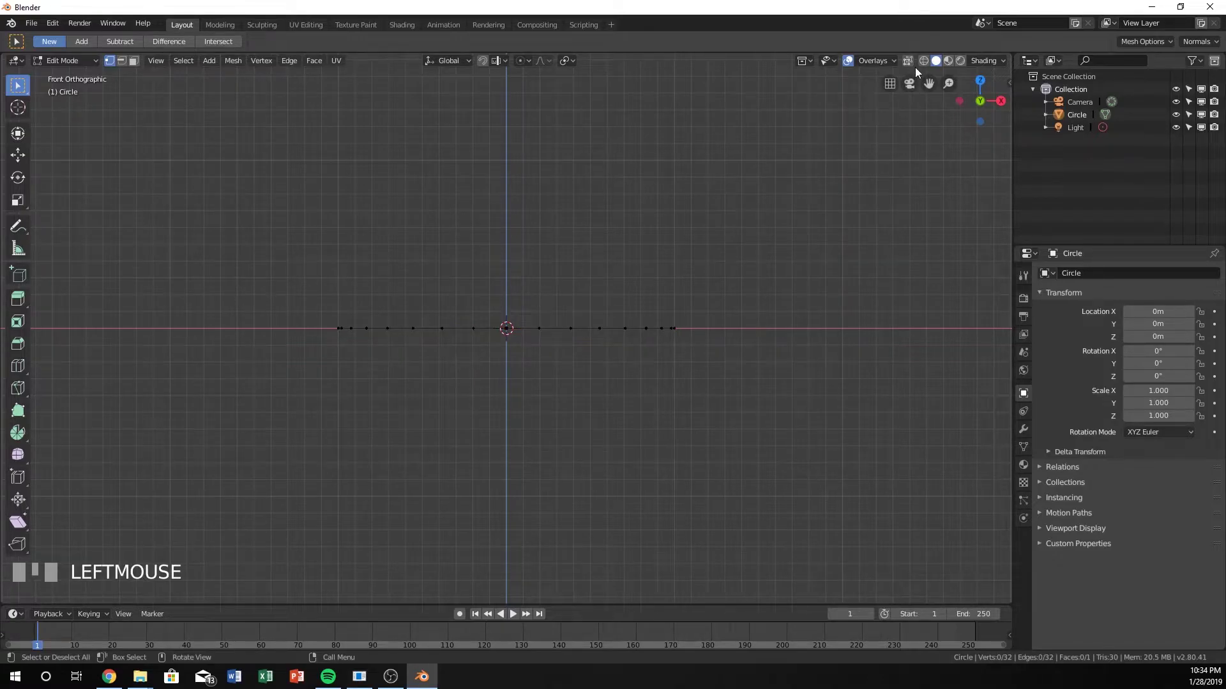
{"action": "key", "text": "z"}
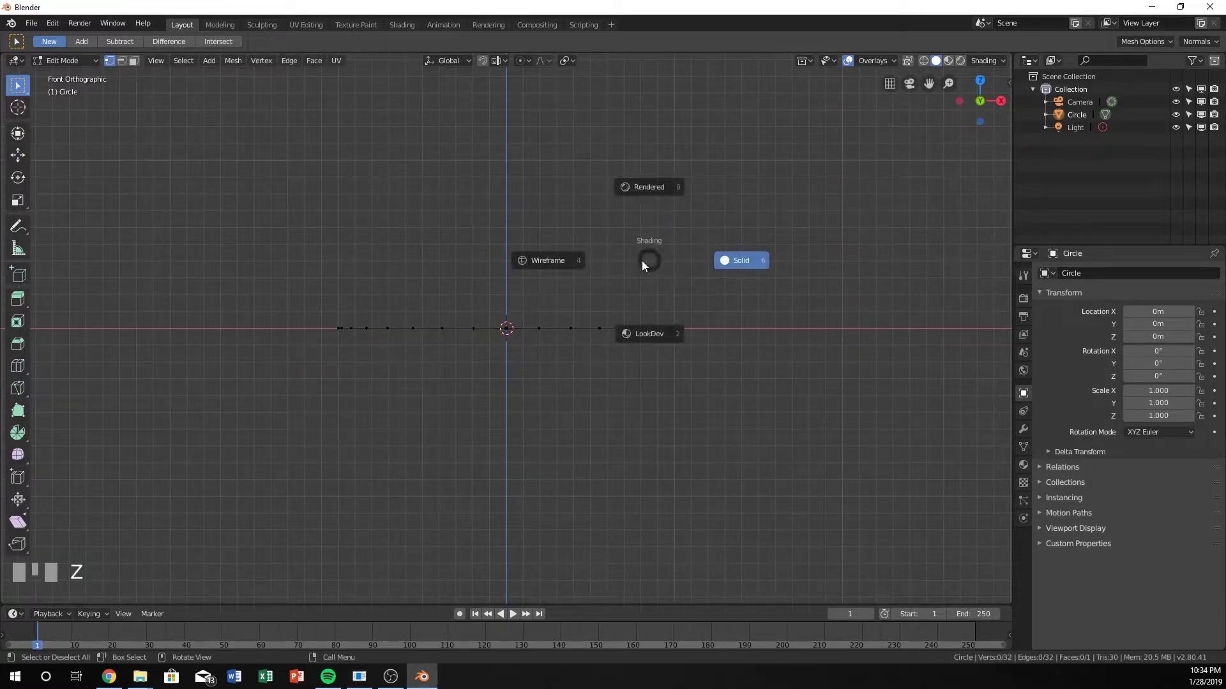
{"action": "left_click", "coordinate": [573, 262]}
{"action": "left_click_drag", "start_coordinate": [268, 256], "coordinate": [852, 399]}
{"action": "key", "text": "z"}
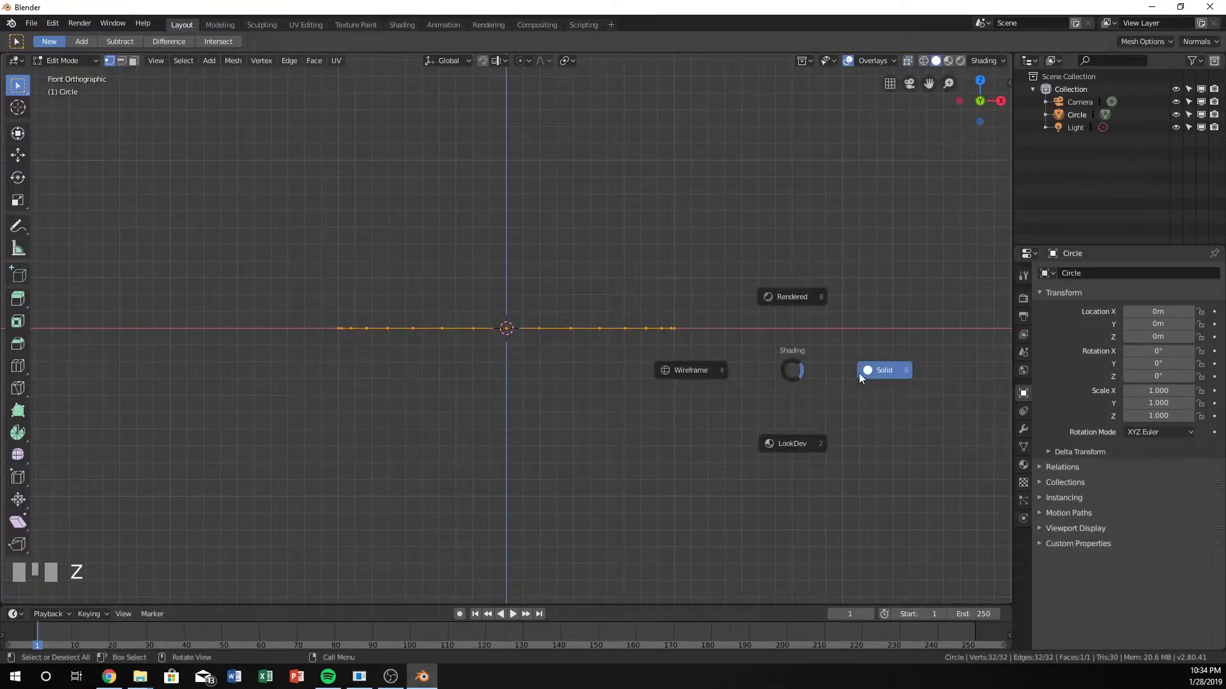
Step: Reselect all of the circle's edge vertices from the front view
{"action": "middle_click_drag", "start_coordinate": [695, 314], "coordinate": [518, 343]}
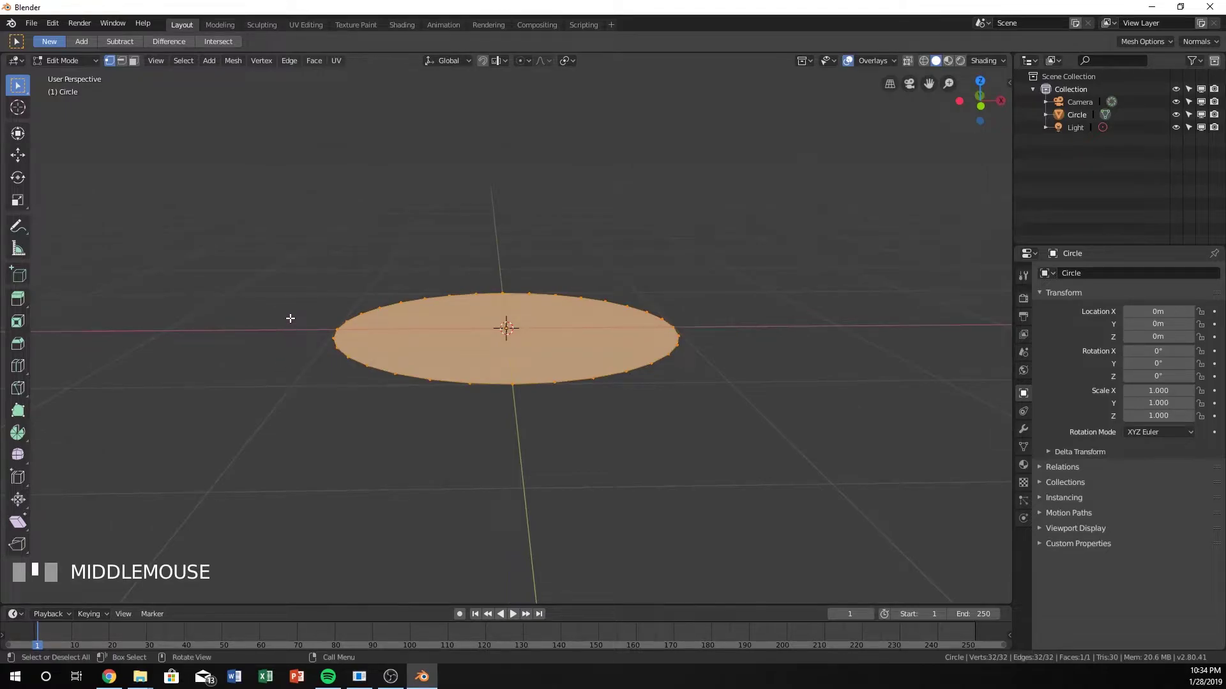
{"action": "left_click_drag", "start_coordinate": [256, 301], "coordinate": [743, 445]}
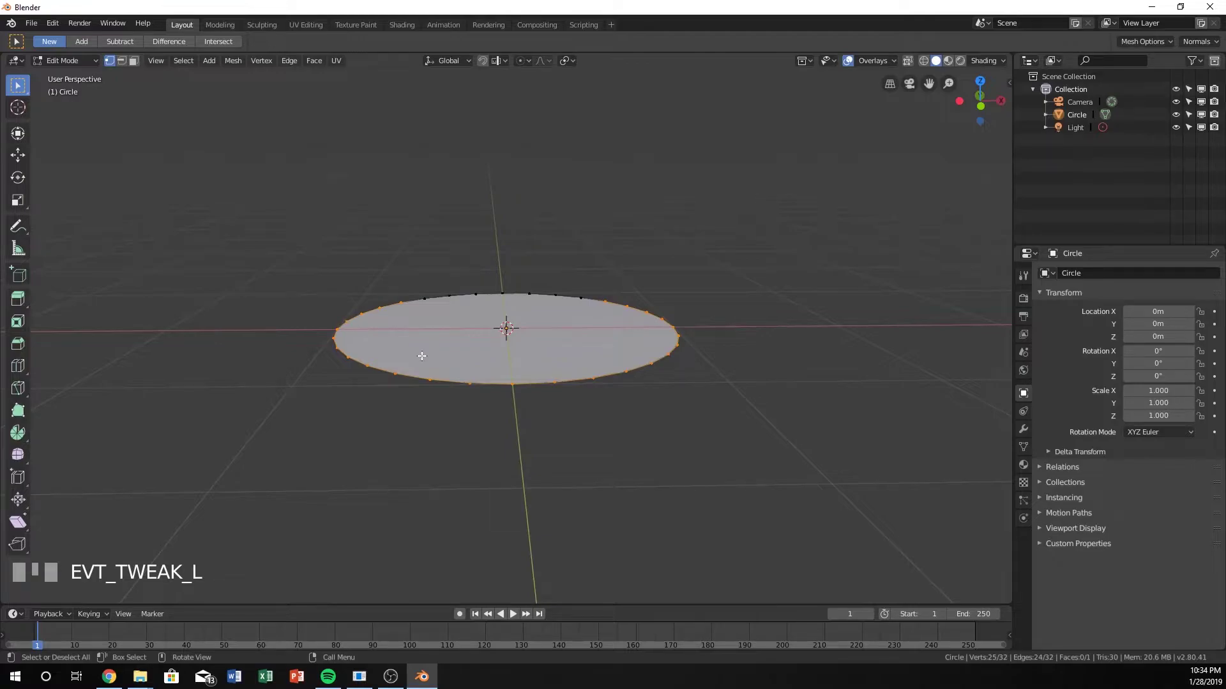
{"action": "key", "text": "KP_1"}
{"action": "left_click", "coordinate": [297, 313]}
{"action": "left_click_drag", "start_coordinate": [254, 266], "coordinate": [852, 425]}
{"action": "middle_click_drag", "start_coordinate": [766, 331], "coordinate": [526, 354]}
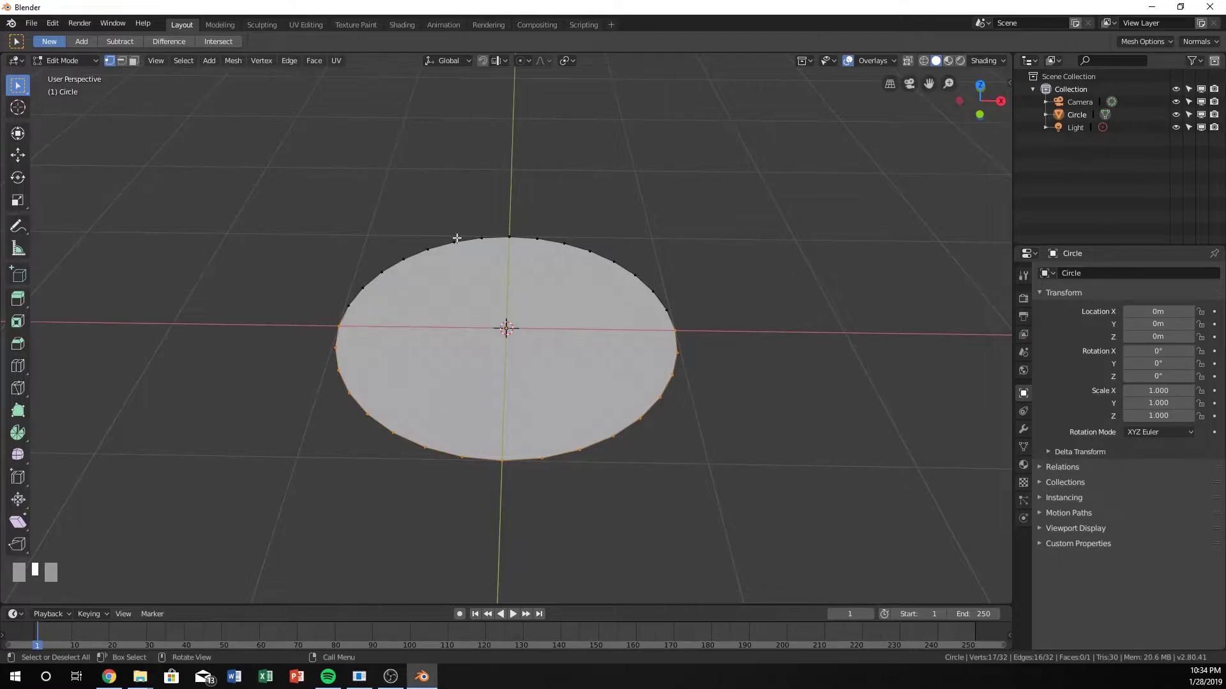
{"action": "key", "text": "KP_1"}
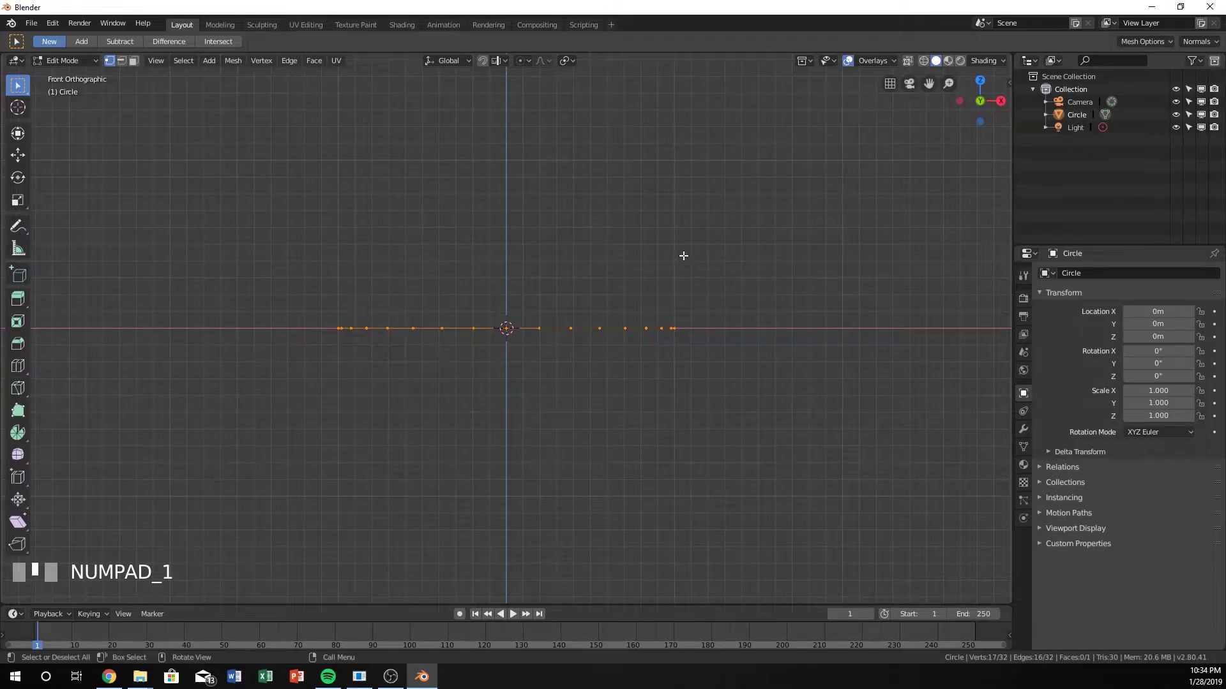
Step: In wireframe, select all circle vertices and extrude them upward into a wall
{"action": "key", "text": "z"}
{"action": "left_click", "coordinate": [603, 257]}
{"action": "left_click_drag", "start_coordinate": [268, 246], "coordinate": [862, 504]}
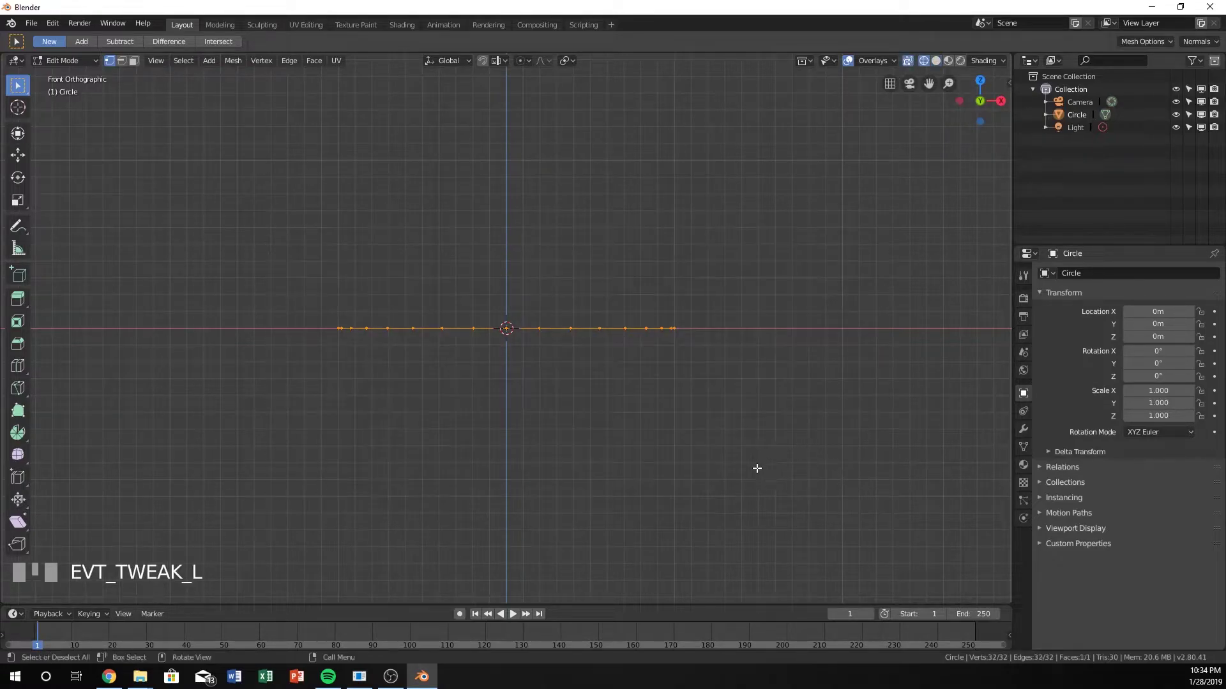
{"action": "scroll", "coordinate": [632, 396], "scroll_direction": "down", "scroll_amount": 2}
{"action": "middle_click_drag", "start_coordinate": [631, 396], "coordinate": [629, 451], "text": "shift"}
{"action": "key", "text": "e"}
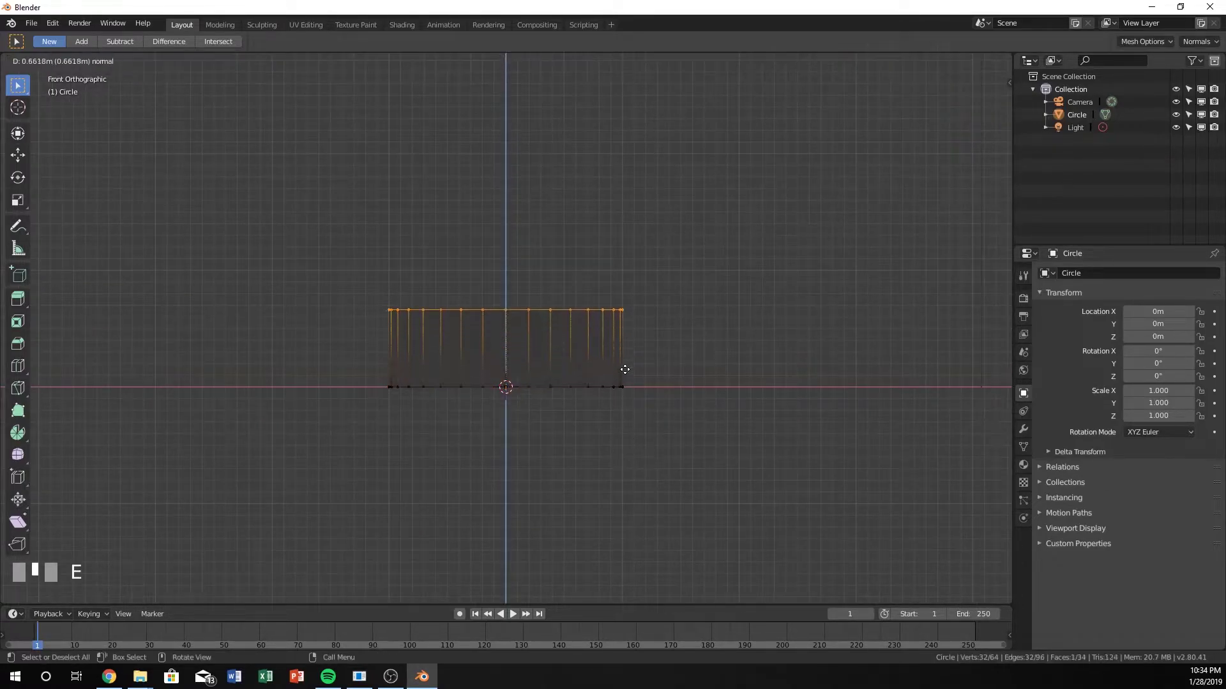
{"action": "left_click", "coordinate": [594, 88]}
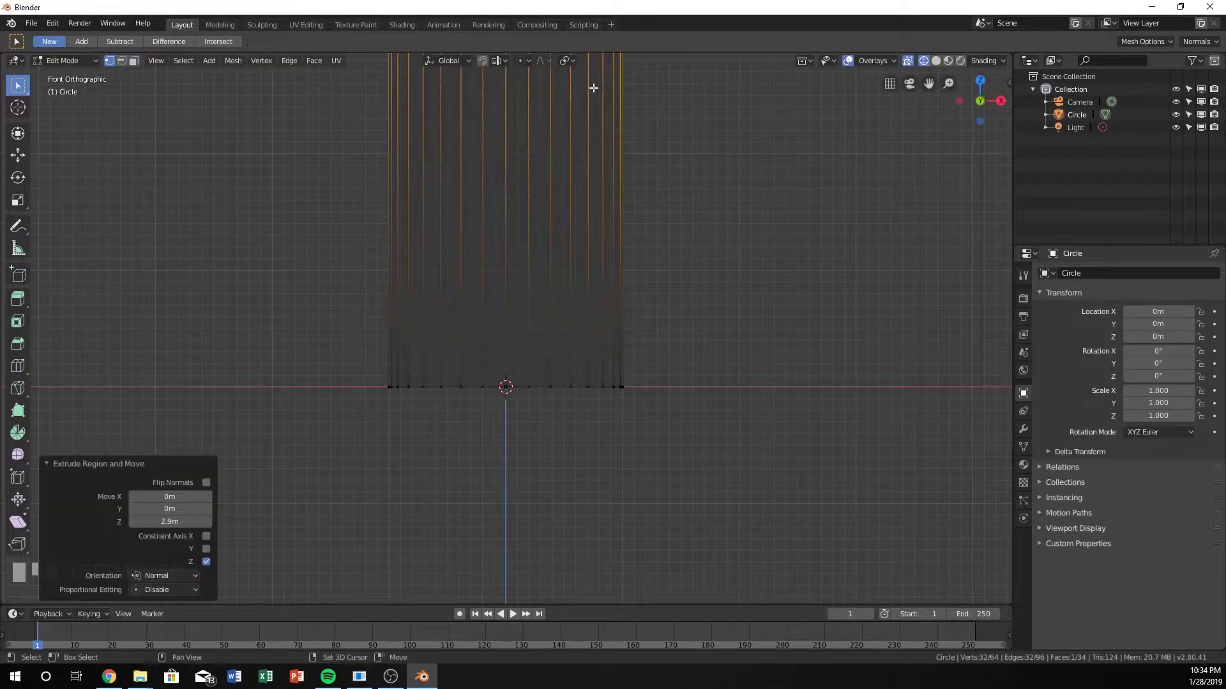
{"action": "middle_click_drag", "start_coordinate": [593, 88], "coordinate": [596, 213], "text": "shift"}
{"action": "scroll", "coordinate": [591, 242], "scroll_direction": "down", "scroll_amount": 2}
Step: Move the top ring up along Z to 2.15 m and scale it wider
{"action": "key", "text": "g"}
{"action": "key", "text": "z"}
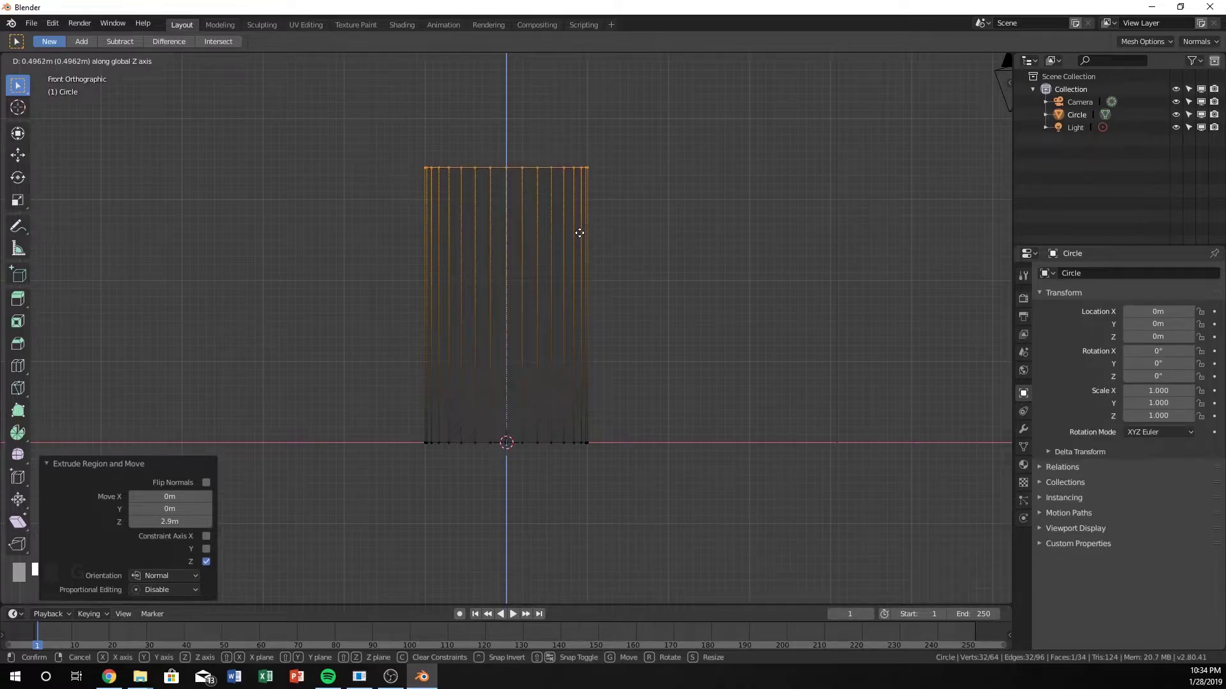
{"action": "left_click", "coordinate": [579, 233]}
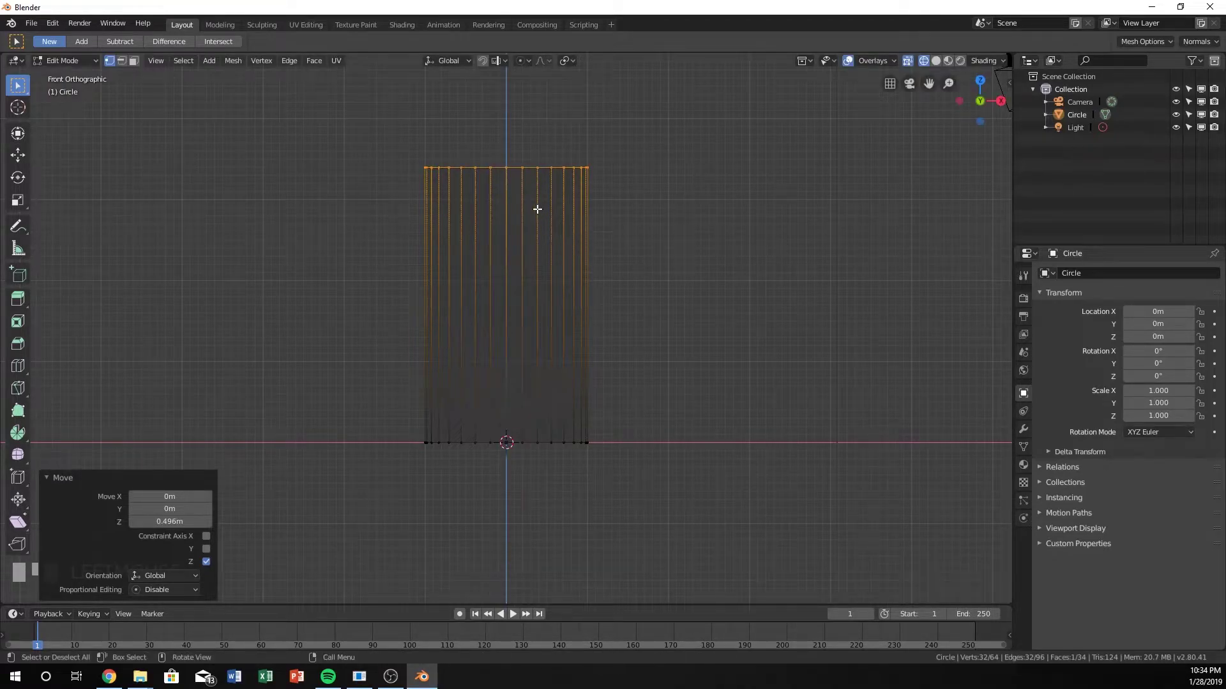
{"action": "key", "text": "g"}
{"action": "key", "text": "z"}
{"action": "left_click", "coordinate": [571, 426]}
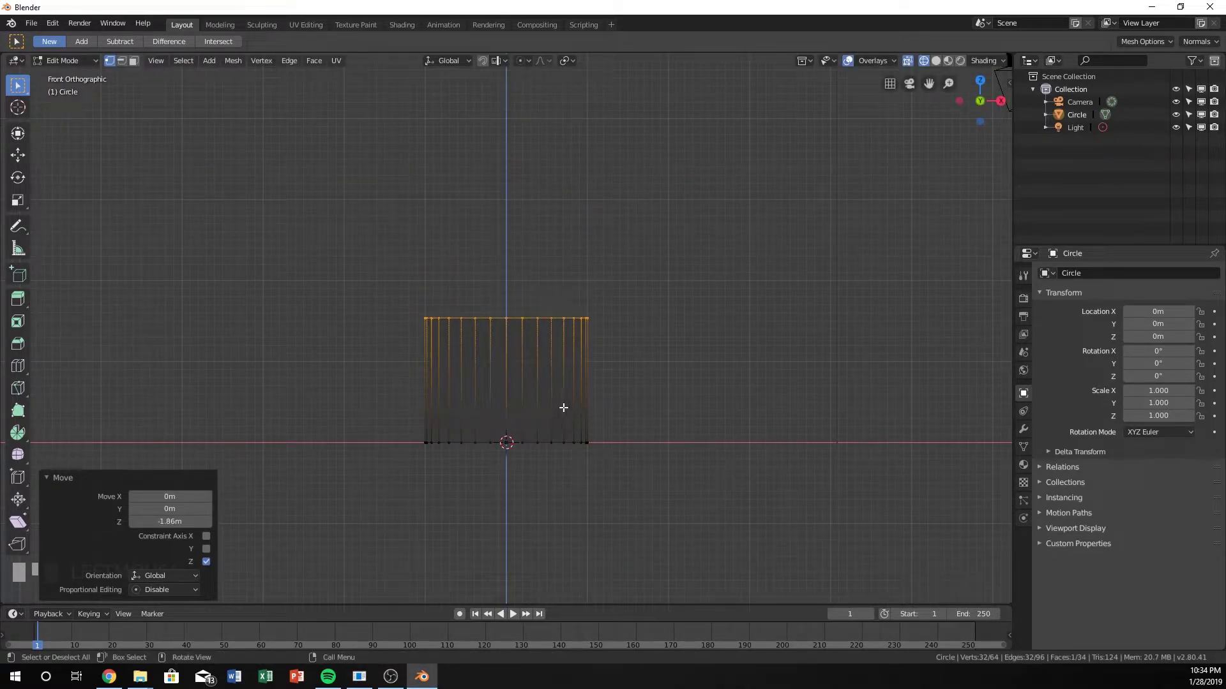
{"action": "key", "text": "g"}
{"action": "key", "text": "z"}
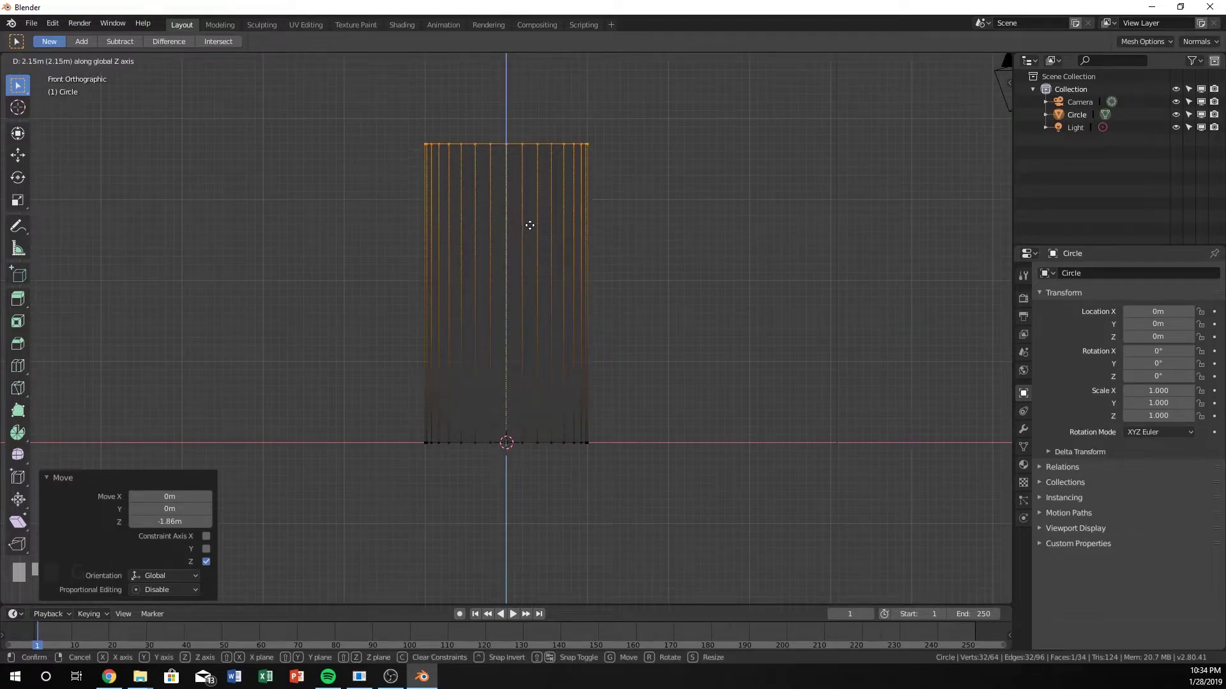
{"action": "left_click", "coordinate": [530, 225]}
{"action": "key", "text": "s"}
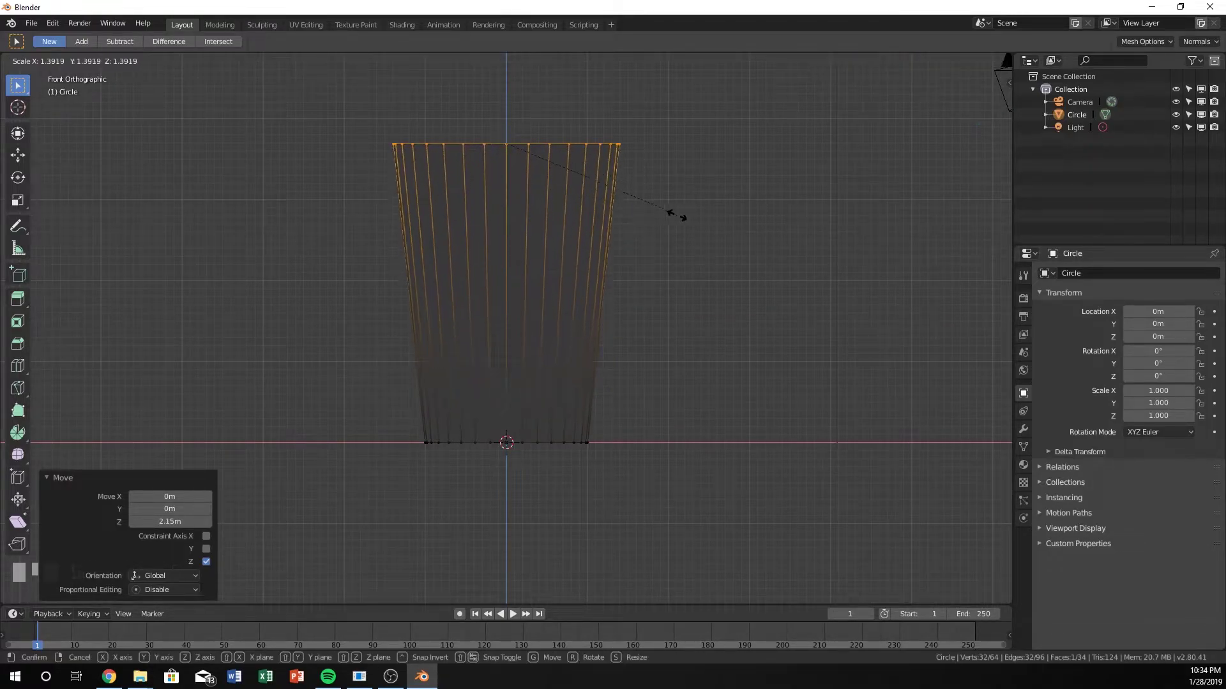
{"action": "left_click", "coordinate": [669, 217]}
Step: Scale the bottom ring down to 0.923, then reselect the top ring
{"action": "left_click_drag", "start_coordinate": [365, 390], "coordinate": [791, 504]}
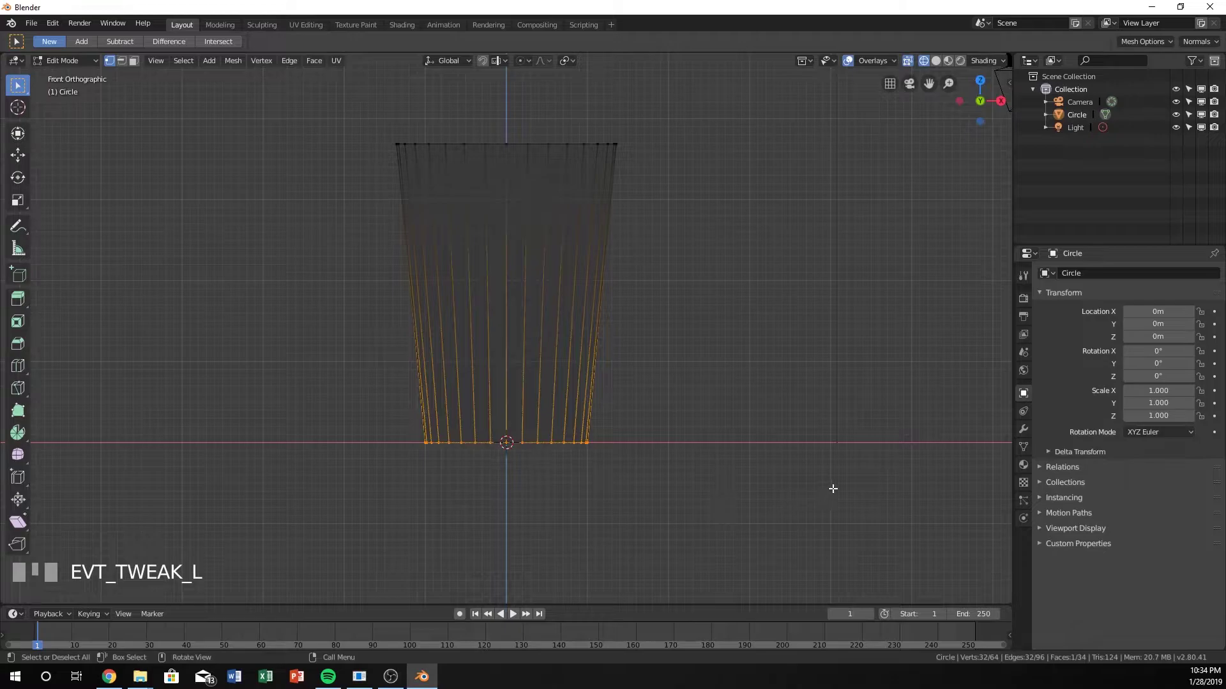
{"action": "key", "text": "s"}
{"action": "left_click", "coordinate": [809, 484]}
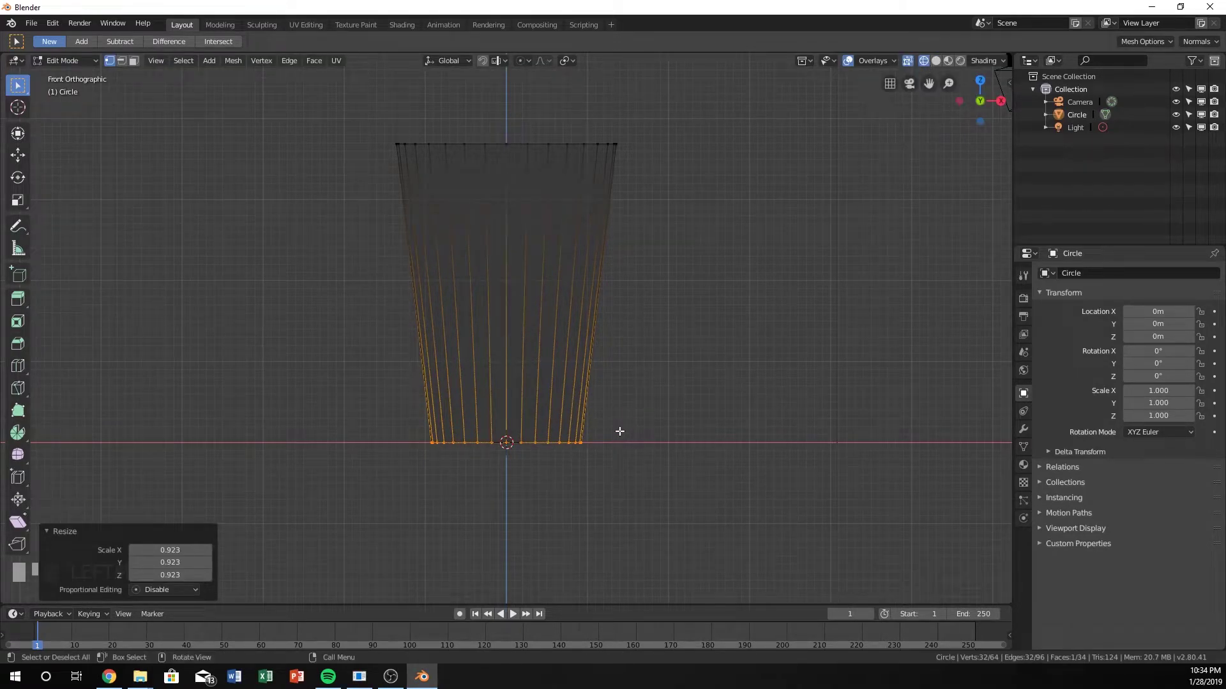
{"action": "middle_click_drag", "start_coordinate": [619, 431], "coordinate": [437, 449]}
{"action": "key", "text": "KP_1"}
{"action": "left_click_drag", "start_coordinate": [332, 88], "coordinate": [738, 277]}
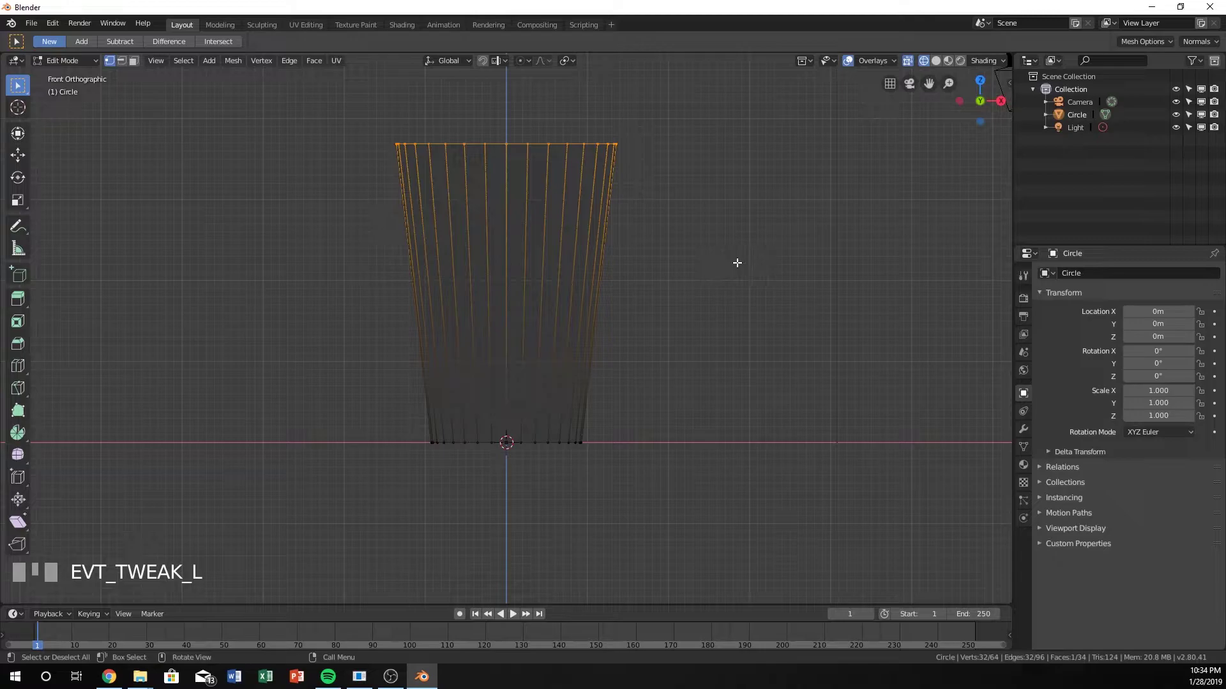
Step: Extrude the top ring in place and scale the new ring inward to 0.945
{"action": "key", "text": "e"}
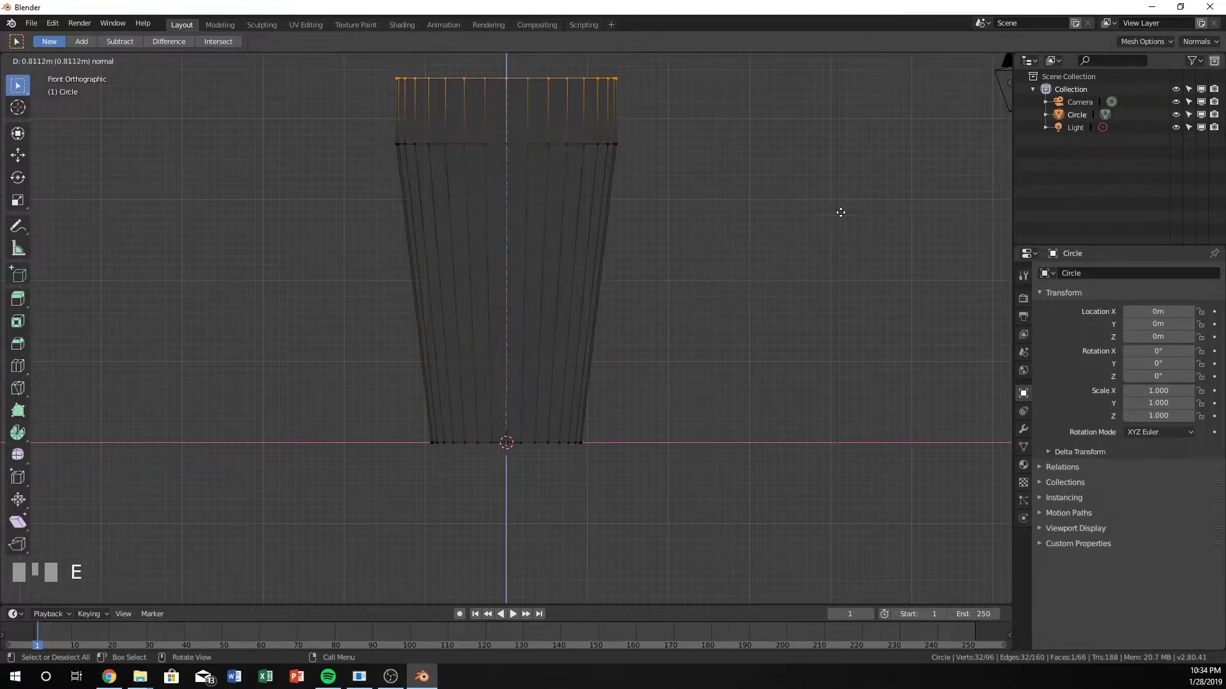
{"action": "right_click", "coordinate": [782, 225]}
{"action": "middle_click_drag", "start_coordinate": [631, 235], "coordinate": [569, 186]}
{"action": "scroll", "coordinate": [572, 184], "scroll_direction": "up", "scroll_amount": 3}
{"action": "scroll", "coordinate": [553, 109], "scroll_direction": "down", "scroll_amount": 1}
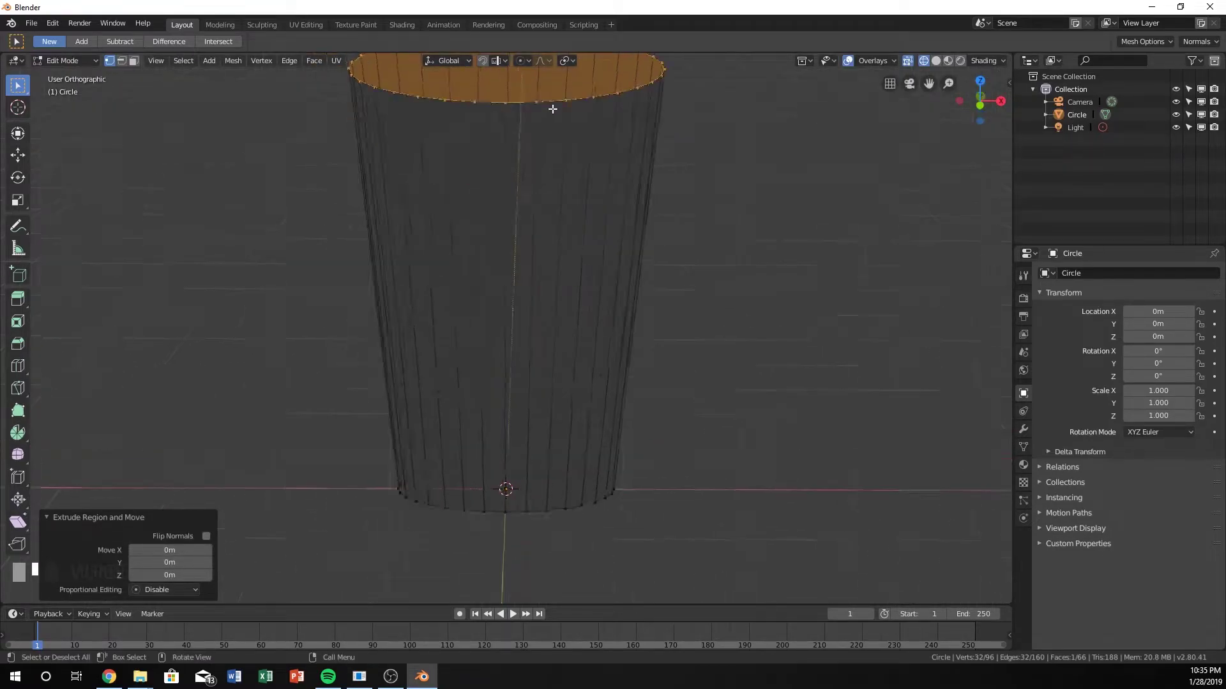
{"action": "key", "text": "KP_1"}
{"action": "scroll", "coordinate": [575, 219], "scroll_direction": "down", "scroll_amount": 2}
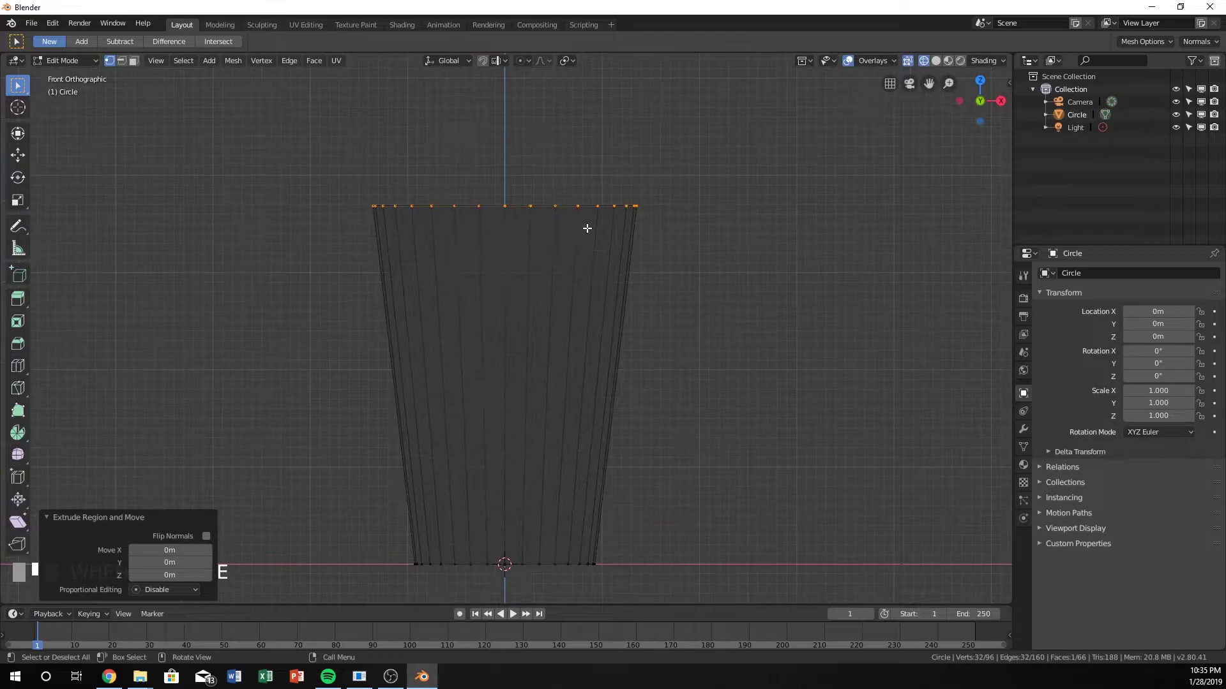
{"action": "key", "text": "s"}
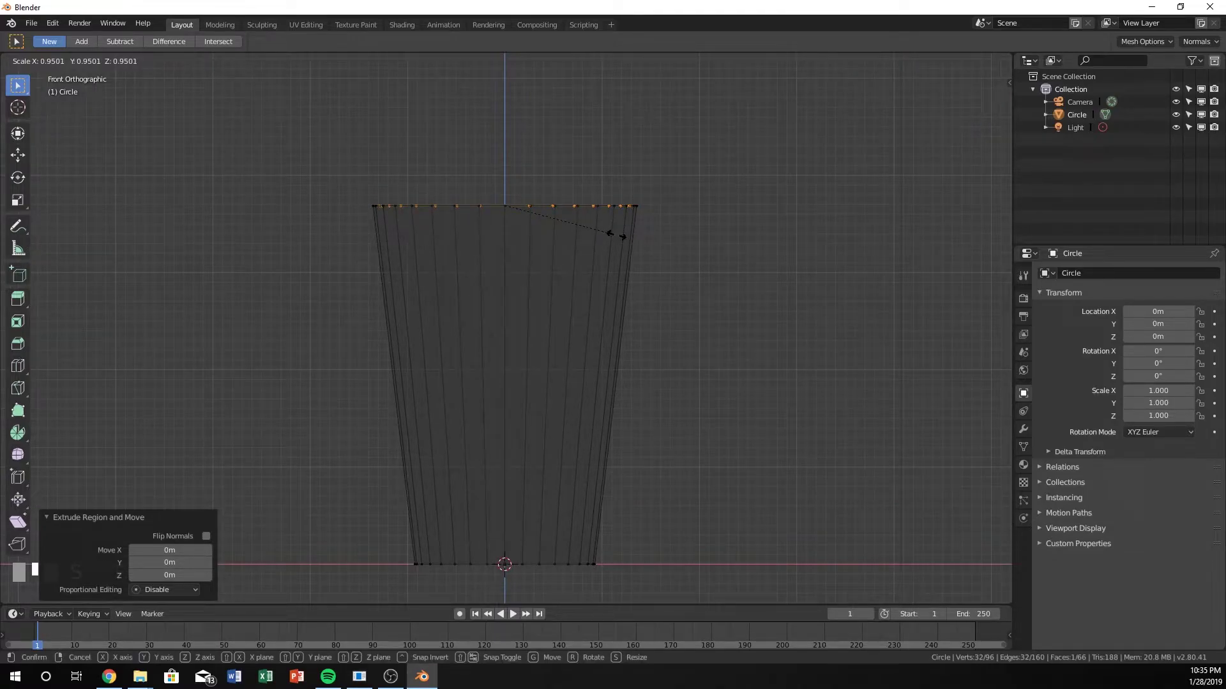
{"action": "left_click", "coordinate": [615, 235]}
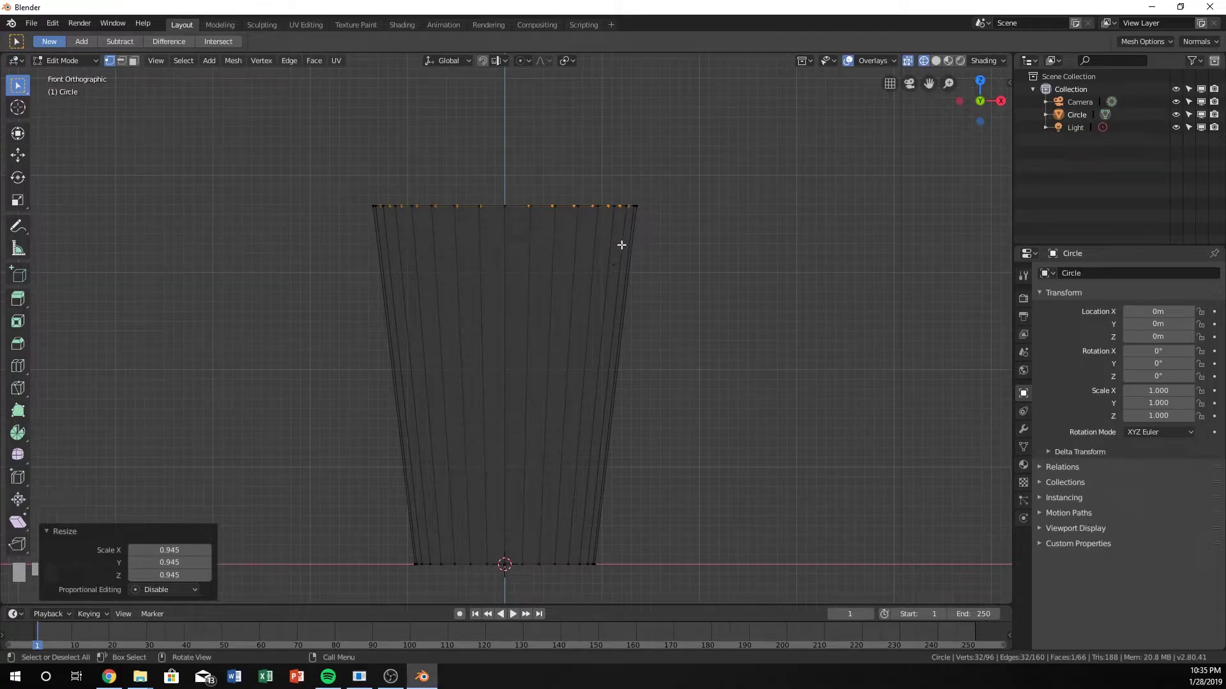
{"action": "middle_click_drag", "start_coordinate": [621, 247], "coordinate": [578, 217]}
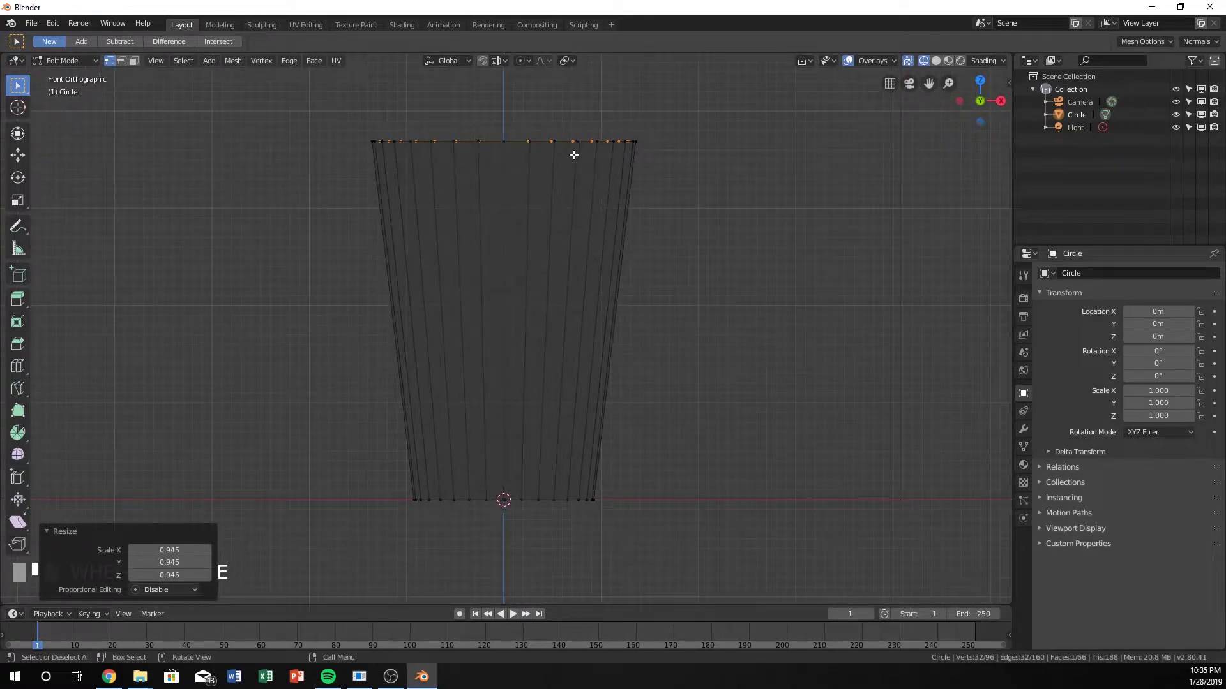
Step: Extrude the inner ring about 3.58 m down and scale its bottom ring to 0.668
{"action": "key", "text": "e"}
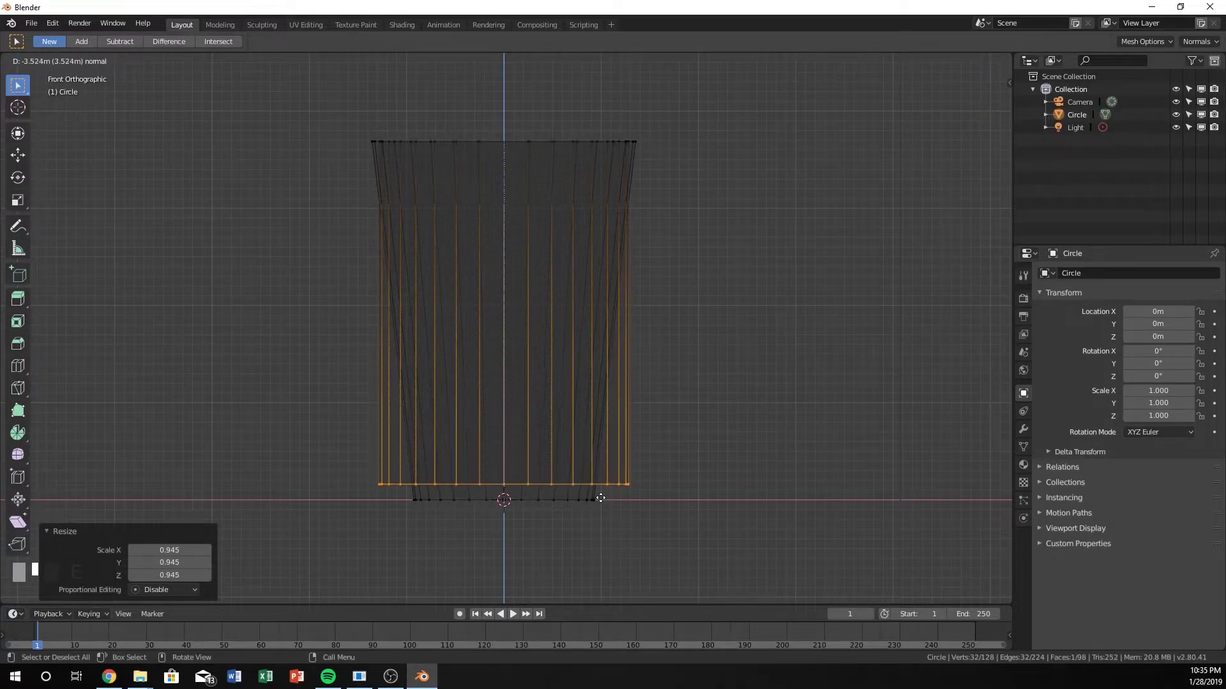
{"action": "left_click", "coordinate": [602, 504]}
{"action": "key", "text": "z"}
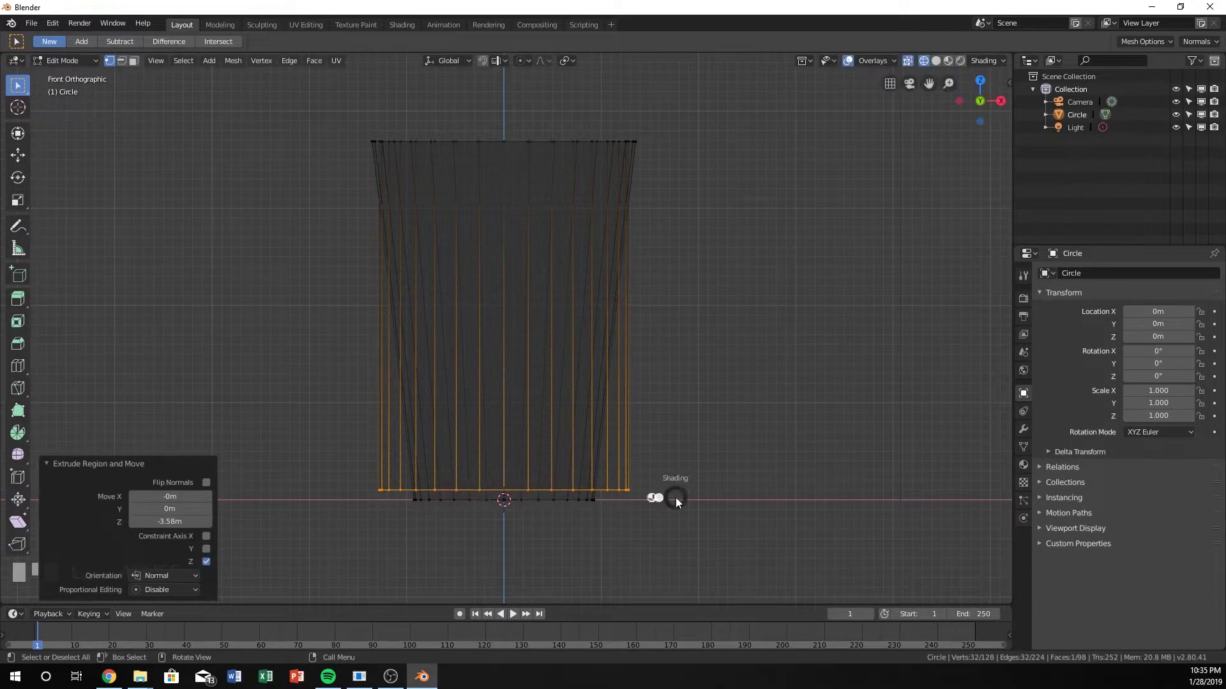
{"action": "left_click", "coordinate": [750, 499]}
{"action": "mouse_move", "coordinate": [739, 411]}
{"action": "middle_mouse_down"}
{"action": "mouse_move", "coordinate": [643, 465]}
{"action": "mouse_move", "coordinate": [660, 503]}
{"action": "middle_mouse_up"}
{"action": "key", "text": "KP_1"}
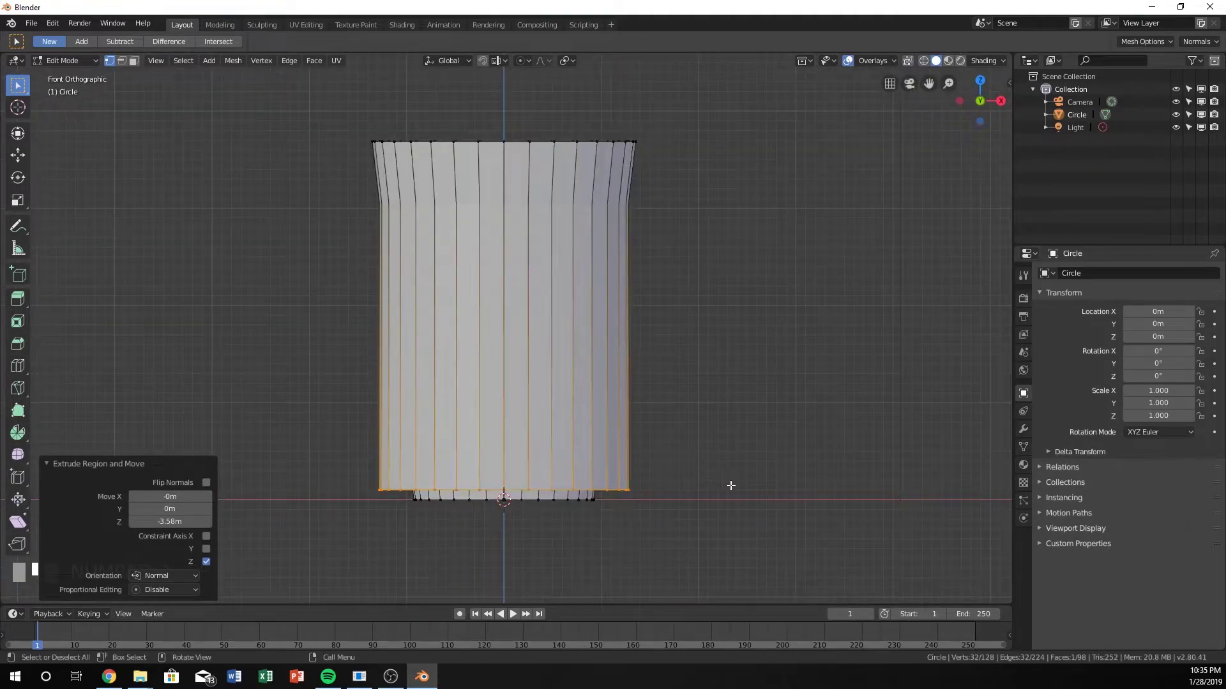
{"action": "key", "text": "z"}
{"action": "left_click", "coordinate": [682, 484]}
{"action": "key", "text": "s"}
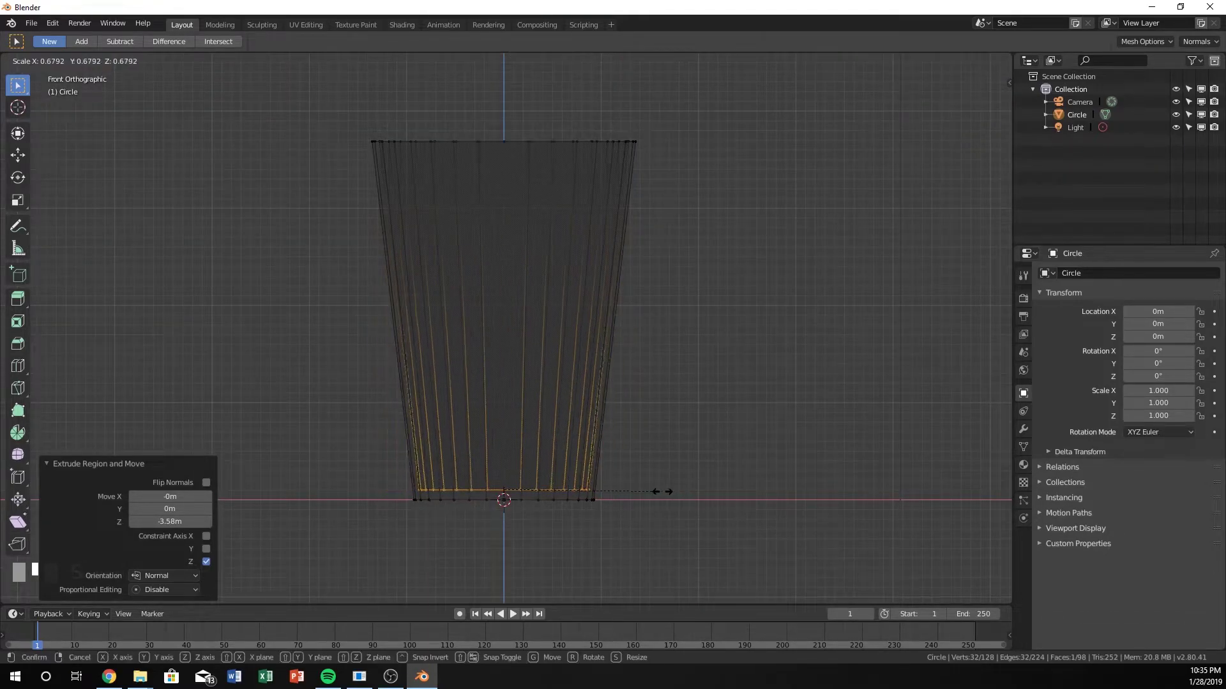
{"action": "left_click", "coordinate": [550, 490]}
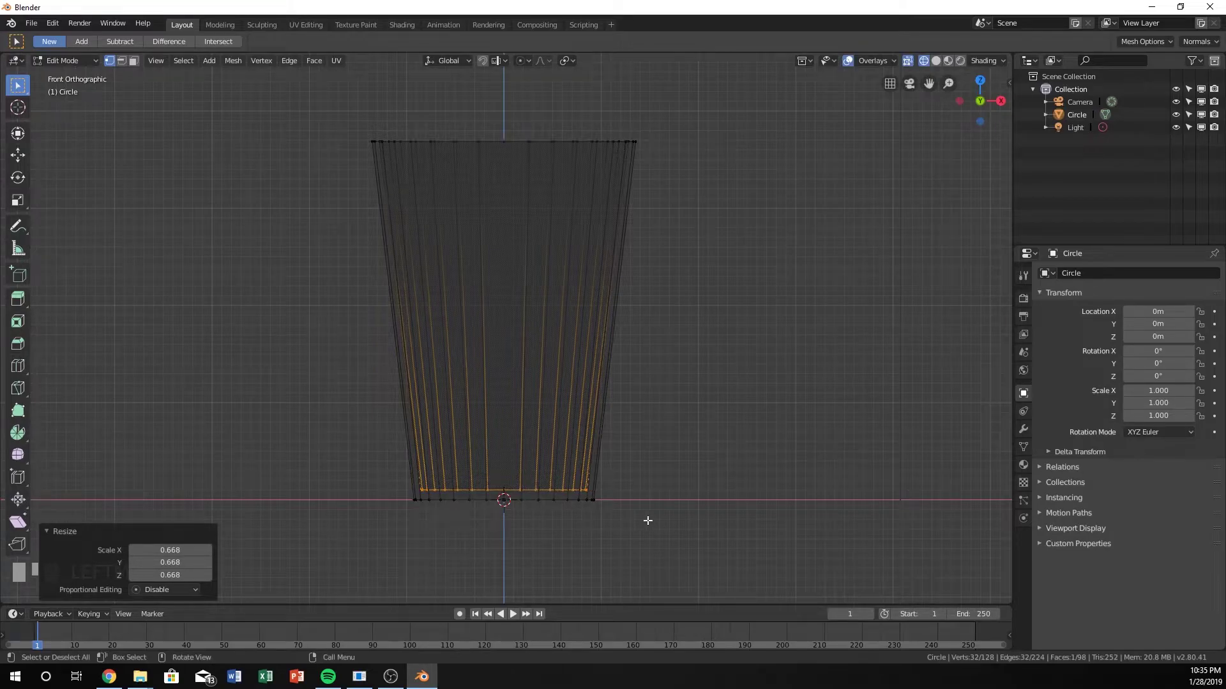
{"action": "middle_click_drag", "start_coordinate": [654, 189], "coordinate": [676, 315]}
Step: Return to Object Mode and apply Shade Smooth to the cup
{"action": "key", "text": "z"}
{"action": "left_click", "coordinate": [774, 309]}
{"action": "mouse_move", "coordinate": [774, 309]}
{"action": "middle_mouse_down"}
{"action": "mouse_move", "coordinate": [685, 391]}
{"action": "mouse_move", "coordinate": [730, 342]}
{"action": "mouse_move", "coordinate": [702, 290]}
{"action": "mouse_move", "coordinate": [700, 323]}
{"action": "middle_mouse_up"}
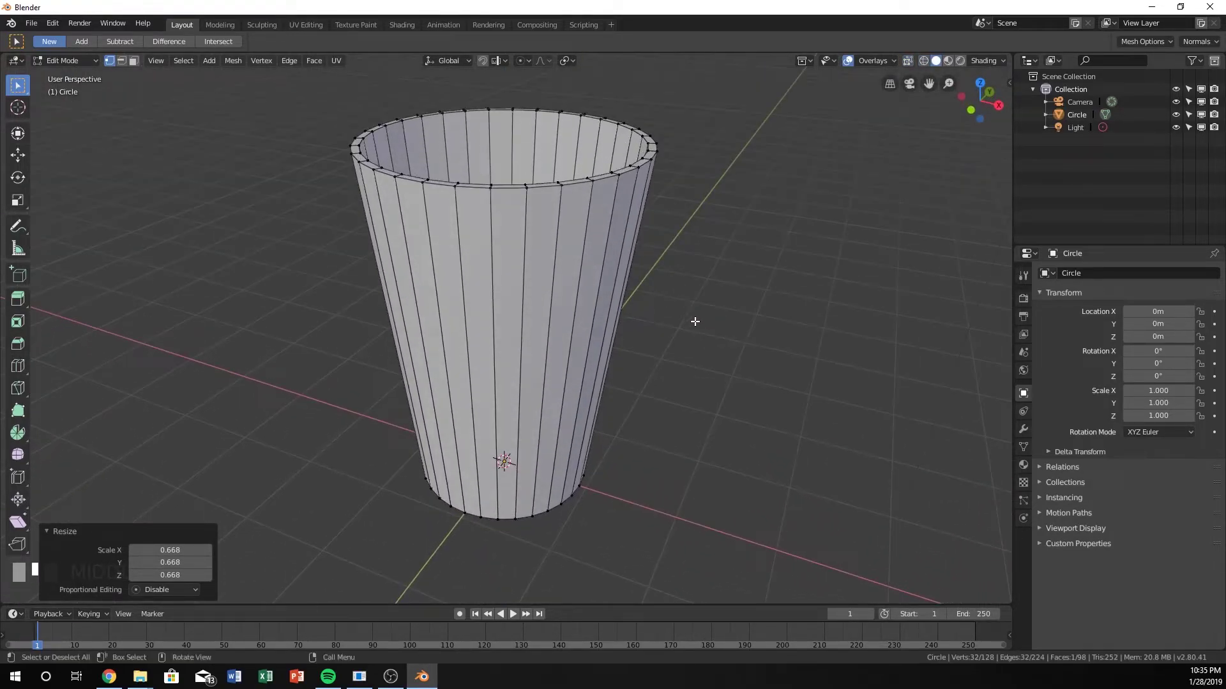
{"action": "key", "text": "Tab"}
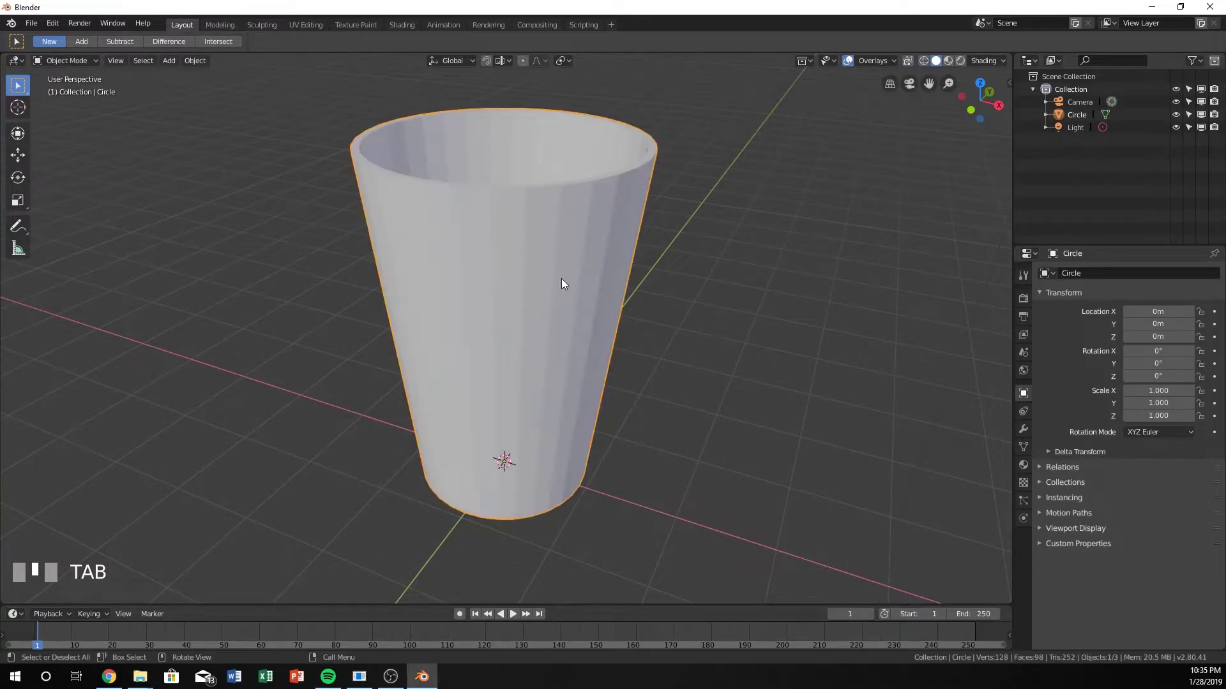
{"action": "middle_click_drag", "start_coordinate": [402, 257], "coordinate": [471, 232]}
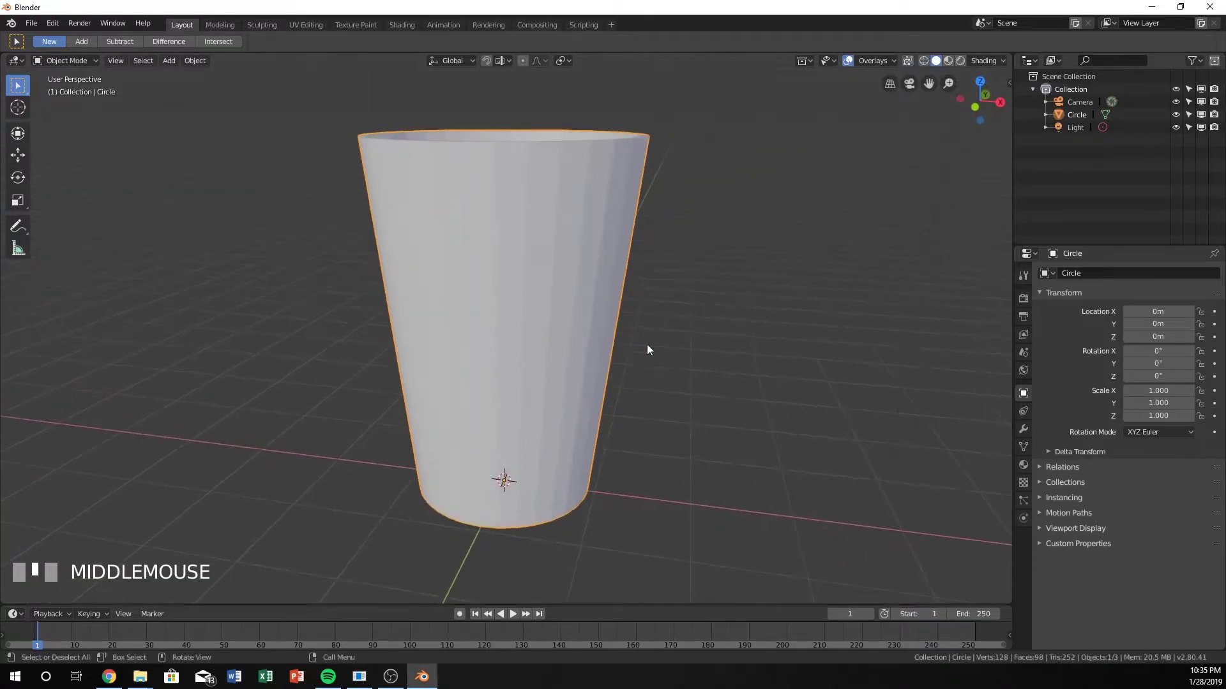
{"action": "mouse_move", "coordinate": [538, 191]}
{"action": "middle_mouse_down"}
{"action": "mouse_move", "coordinate": [545, 244]}
{"action": "mouse_move", "coordinate": [530, 204]}
{"action": "middle_mouse_up"}
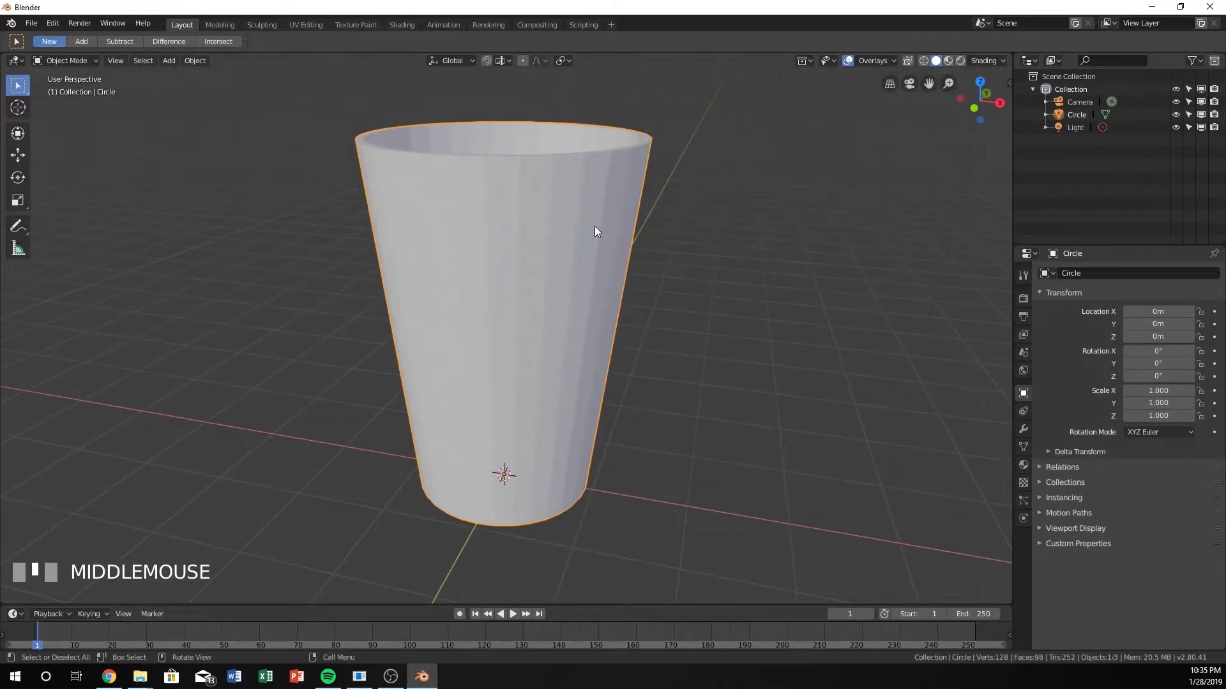
{"action": "right_click", "coordinate": [576, 217]}
{"action": "left_click", "coordinate": [521, 217]}
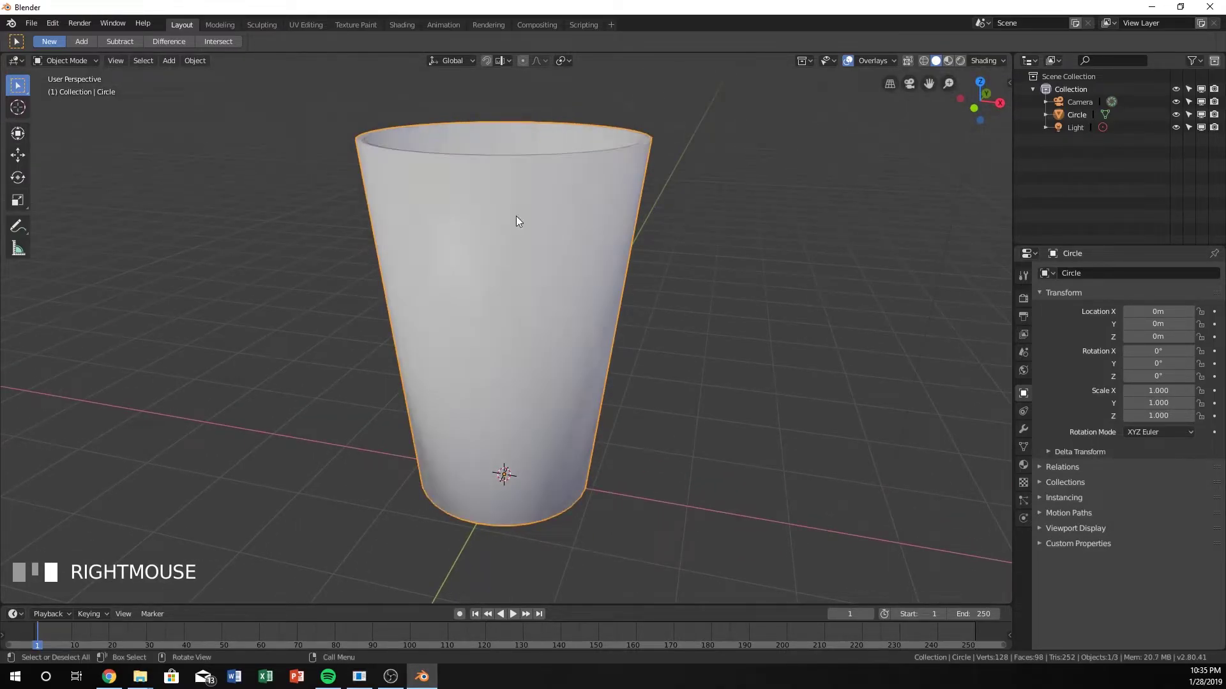
{"action": "middle_click_drag", "start_coordinate": [517, 216], "coordinate": [504, 265]}
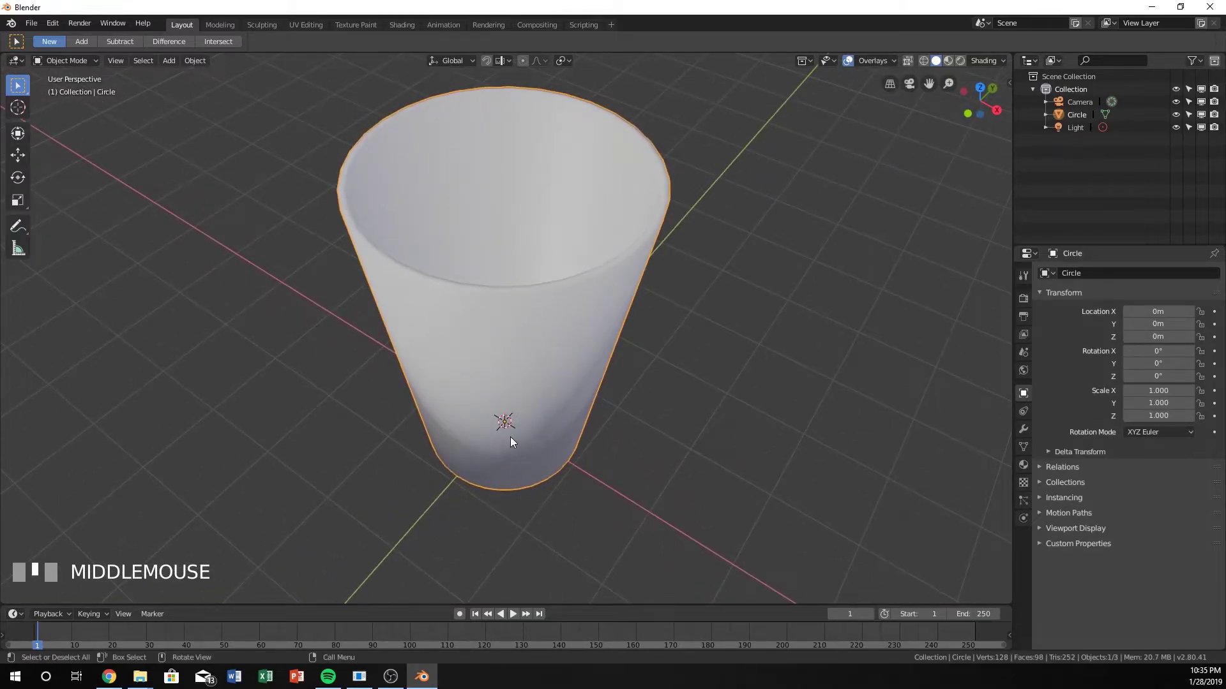
Step: Add a Subdivision Surface modifier to the cup, then zoom in on the front orthographic view
{"action": "left_click", "coordinate": [1024, 429]}
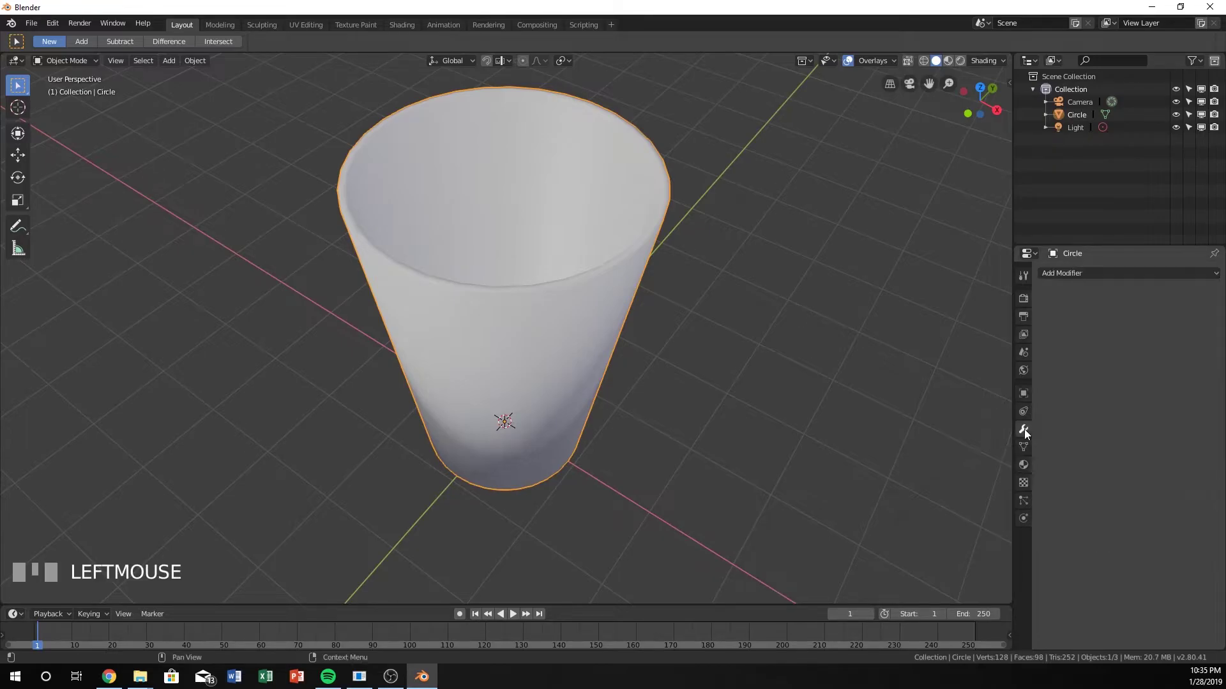
{"action": "left_click", "coordinate": [1066, 274]}
{"action": "left_click", "coordinate": [983, 491]}
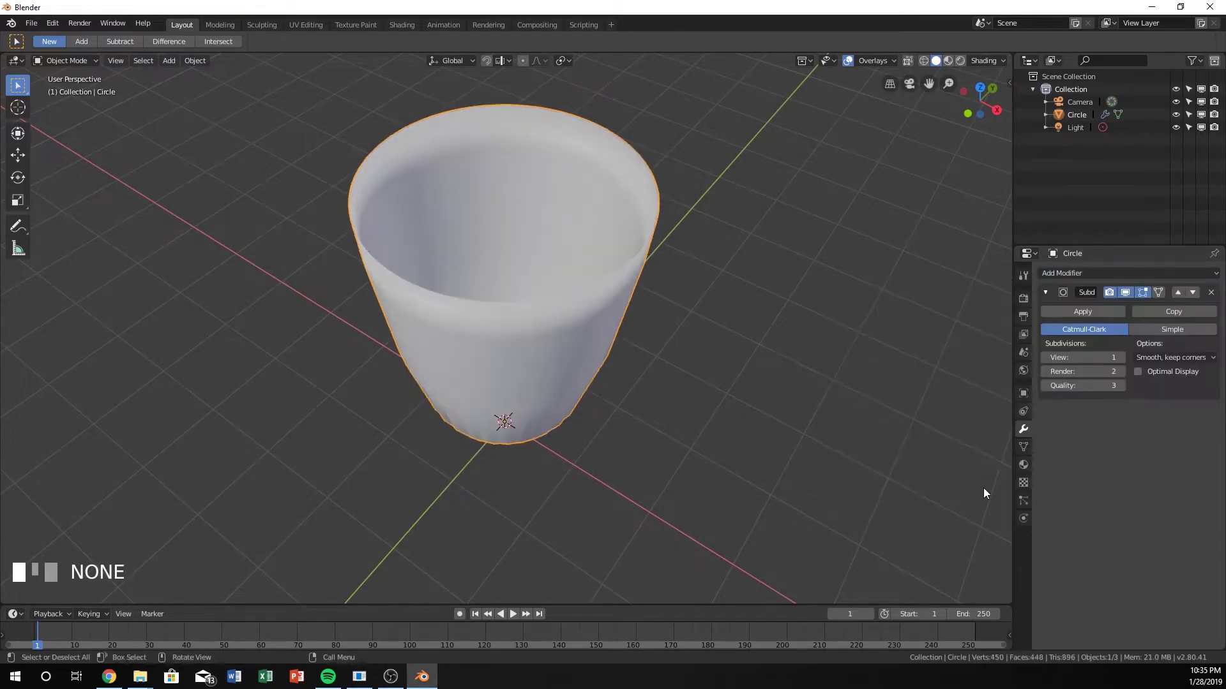
{"action": "middle_click_drag", "start_coordinate": [730, 399], "coordinate": [749, 346]}
{"action": "scroll", "coordinate": [747, 356], "scroll_direction": "down", "scroll_amount": 2}
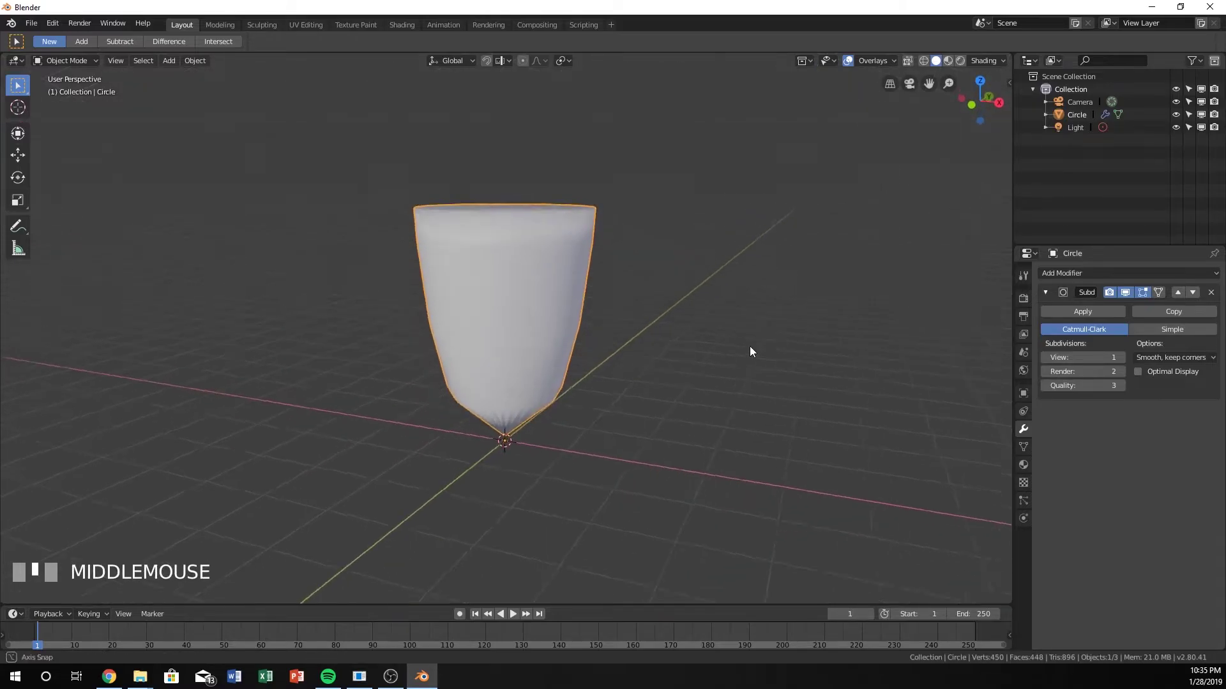
{"action": "key", "text": "KP_1"}
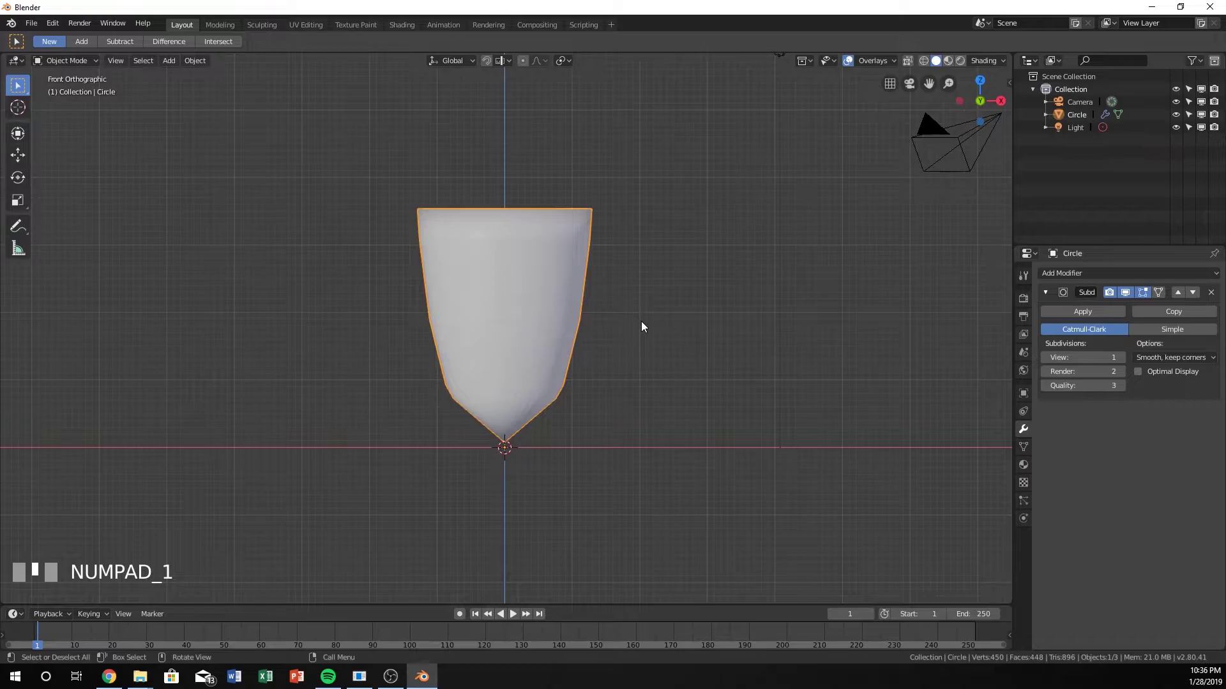
{"action": "scroll", "coordinate": [592, 325], "scroll_direction": "up", "scroll_amount": 1}
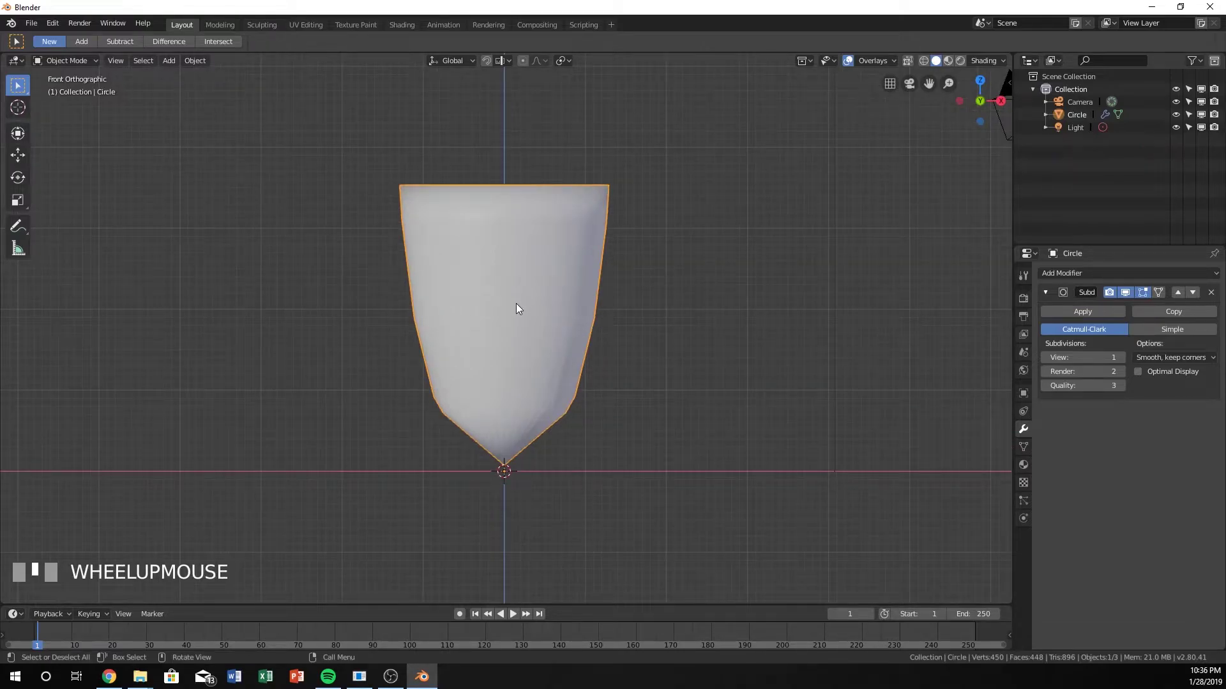
Step: In Edit Mode with wireframe shading, cut an edge loop and slide it toward the base
{"action": "key", "text": "Tab"}
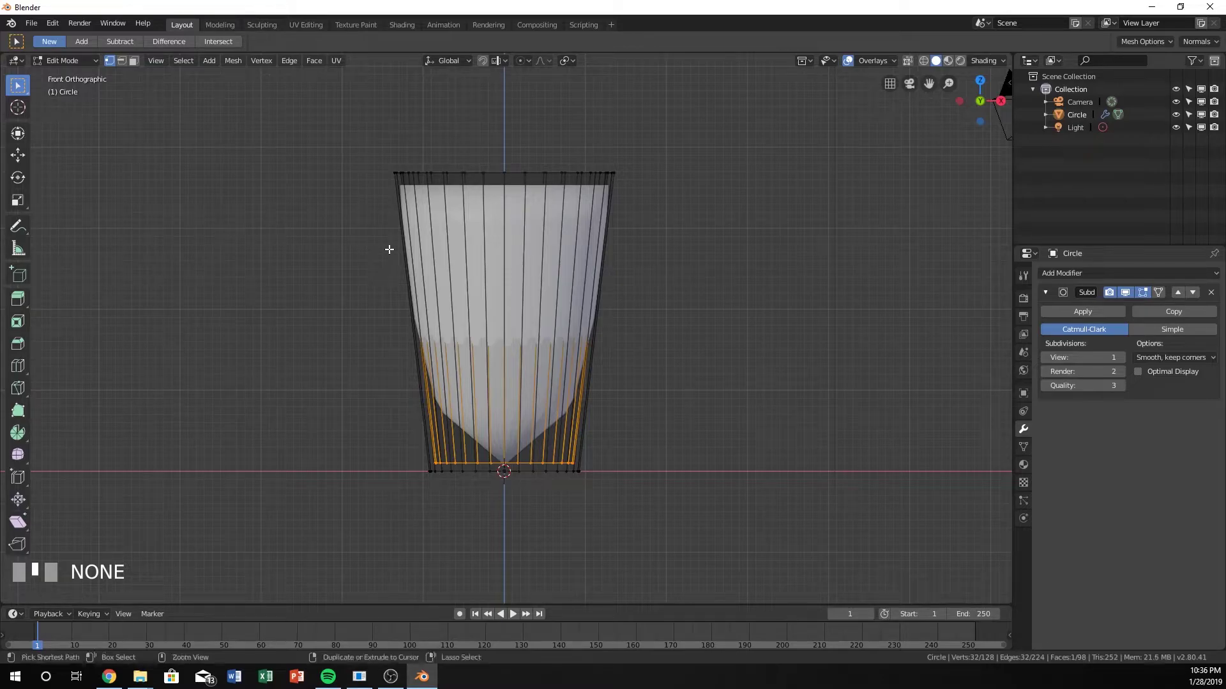
{"action": "key", "text": "ctrl+r"}
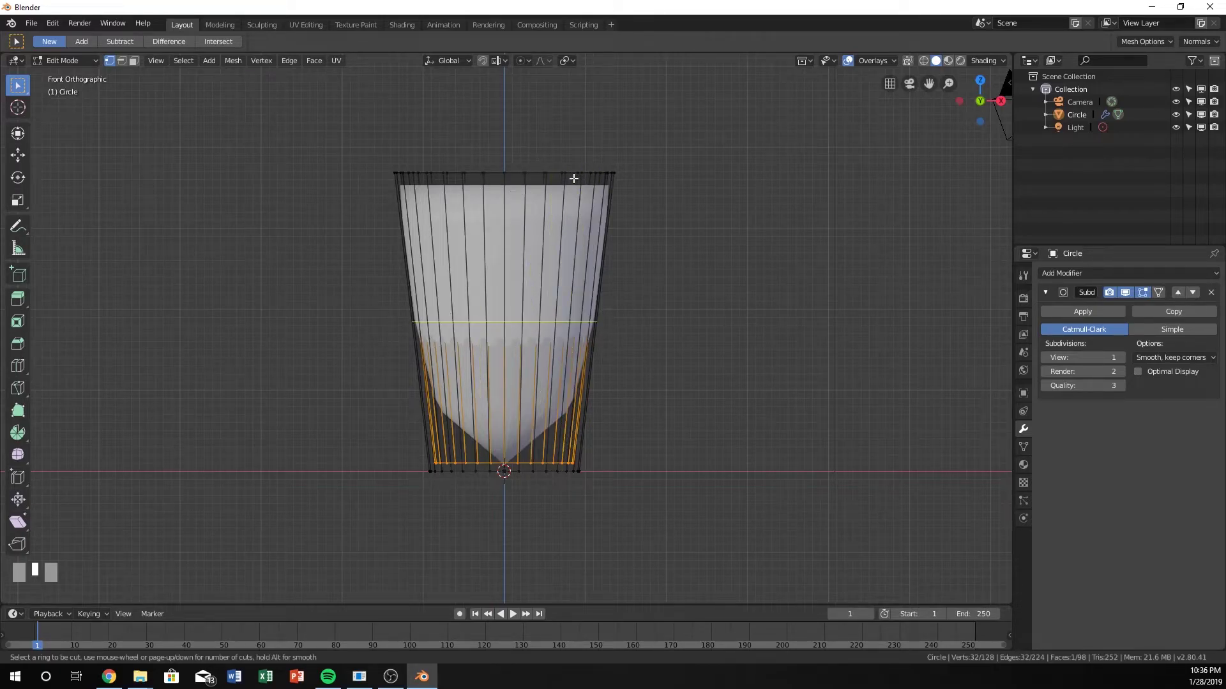
{"action": "right_click", "coordinate": [670, 290]}
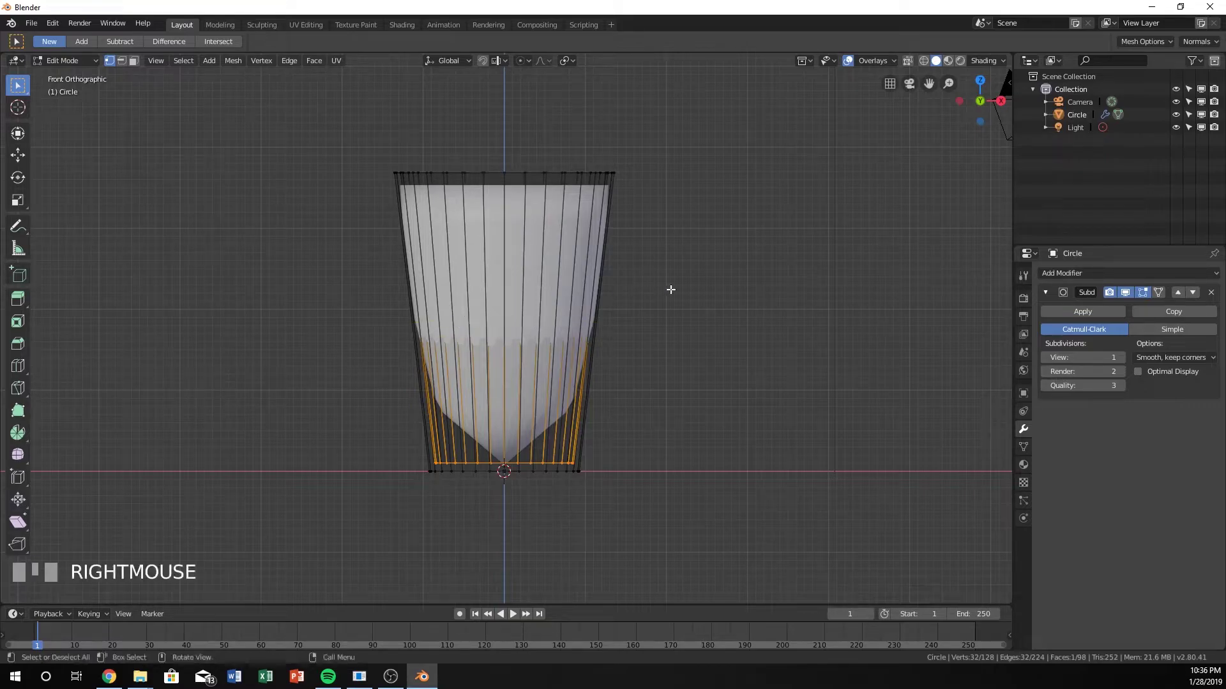
{"action": "key", "text": "z"}
{"action": "left_click", "coordinate": [665, 321]}
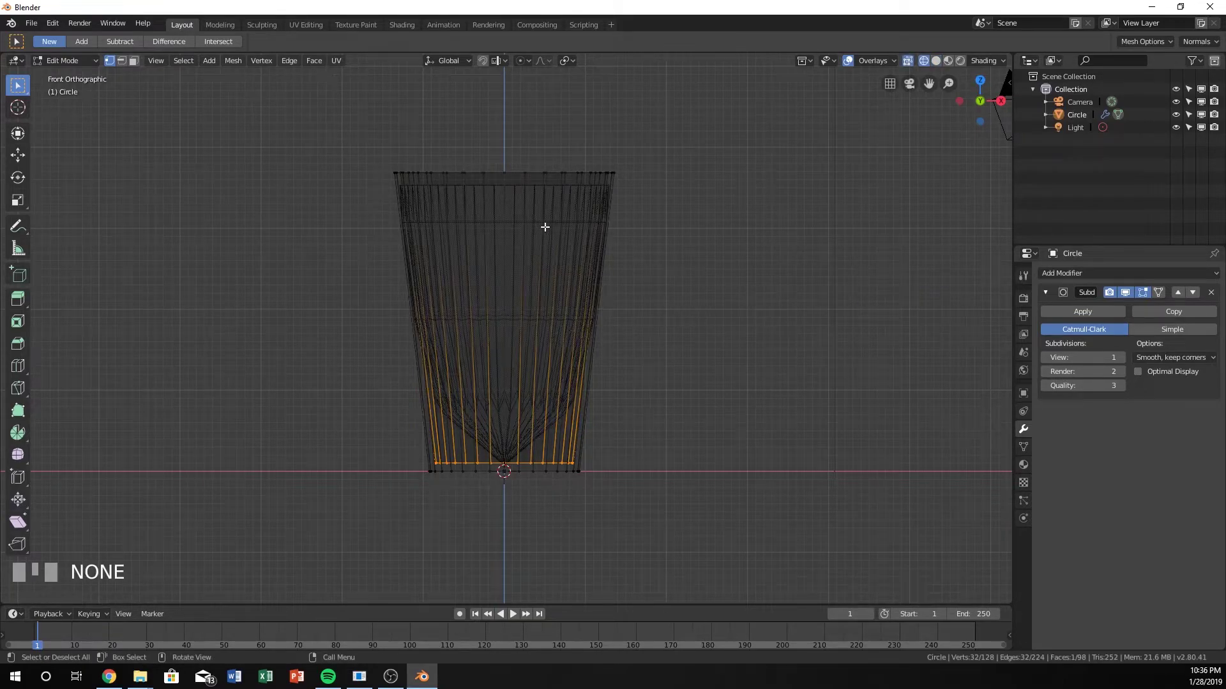
{"action": "key", "text": "ctrl+r"}
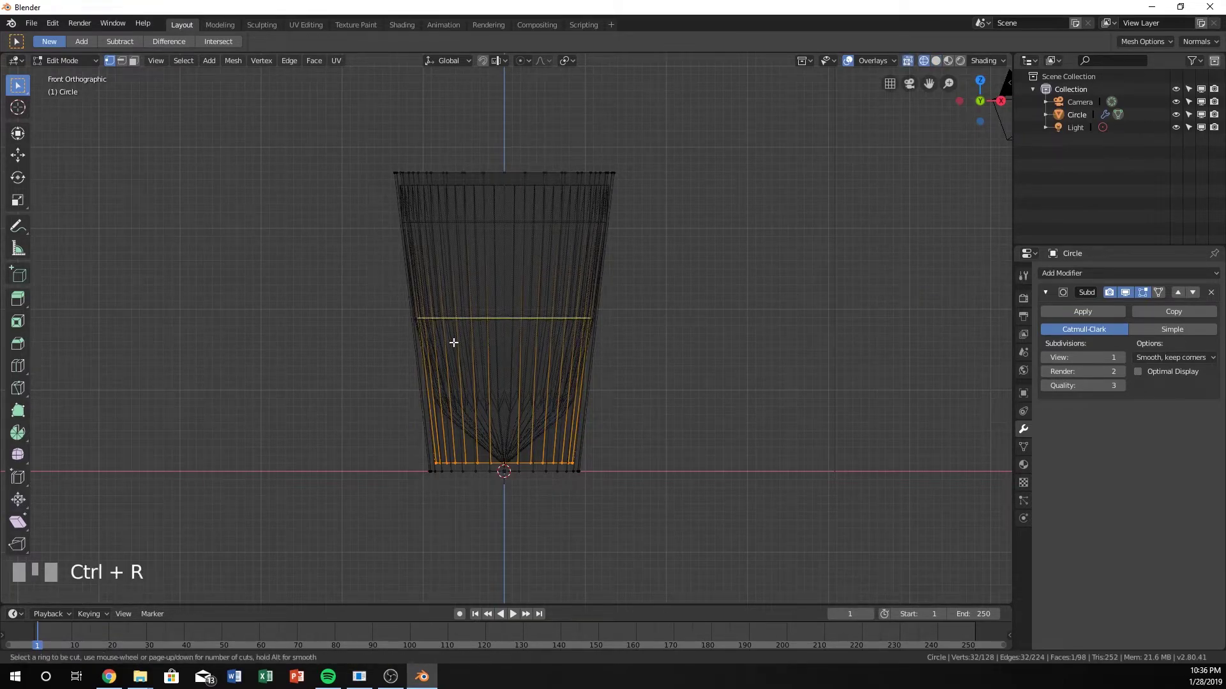
{"action": "left_click", "coordinate": [411, 323]}
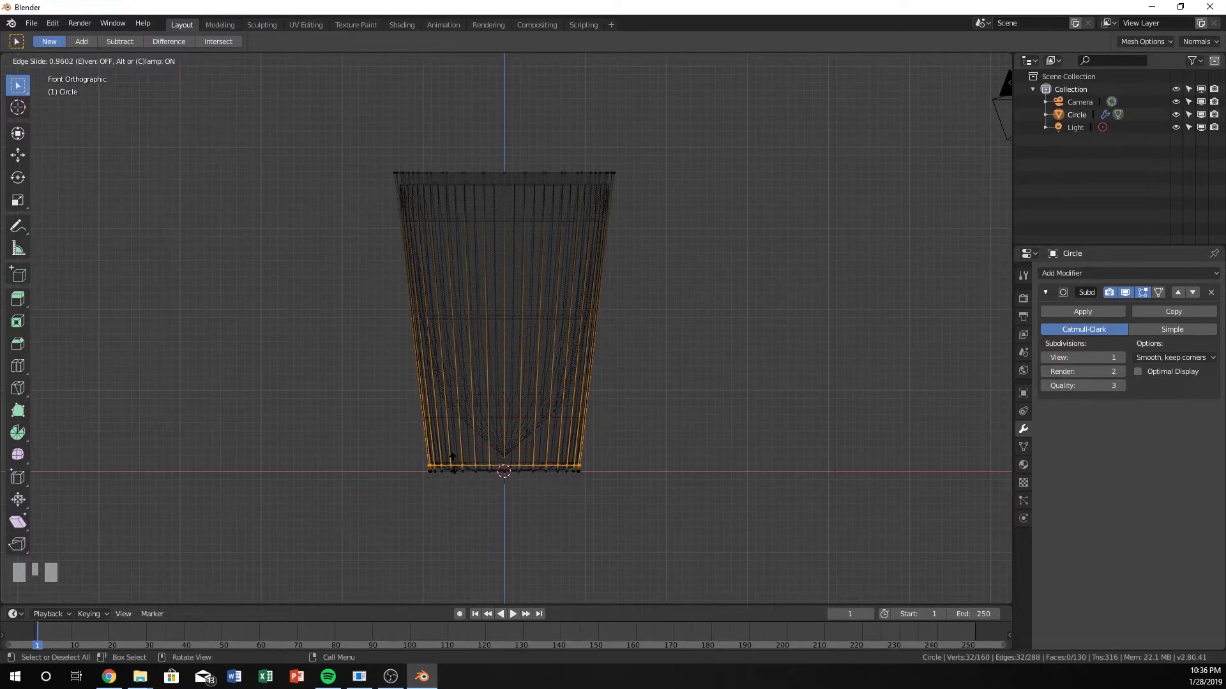
Step: Confirm the base loop, then add a second loop just under the top rim at 0.968
{"action": "left_click", "coordinate": [452, 460]}
{"action": "key", "text": "ctrl+r"}
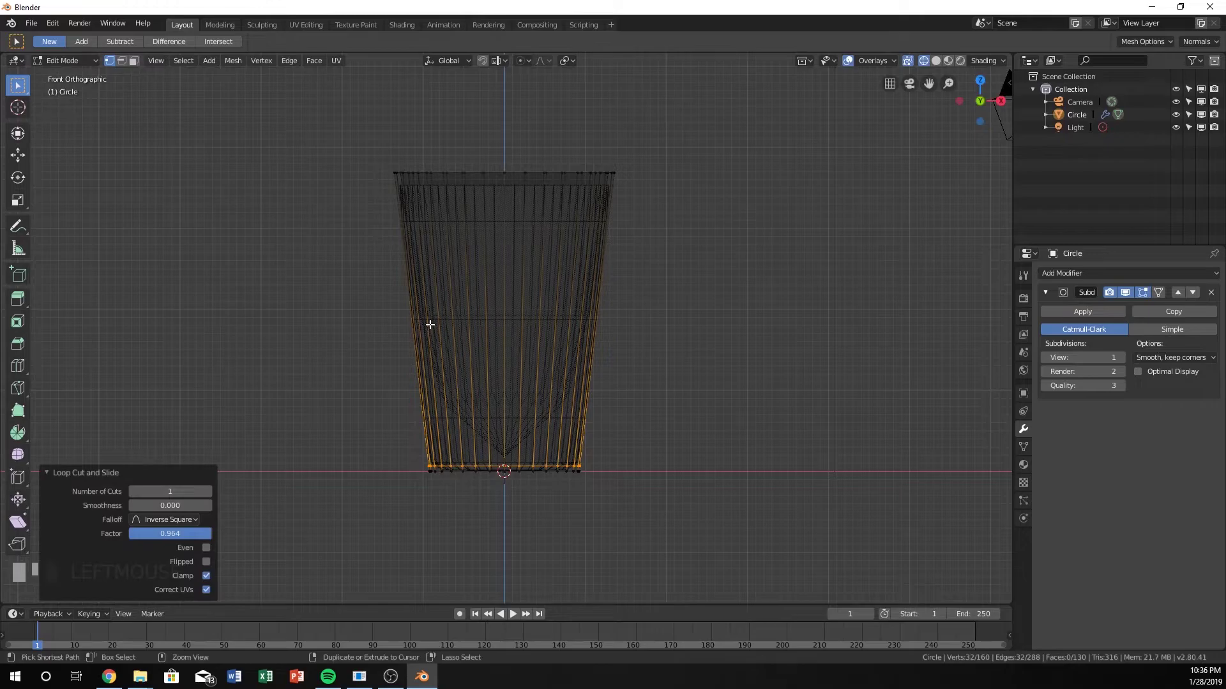
{"action": "left_click", "coordinate": [408, 293]}
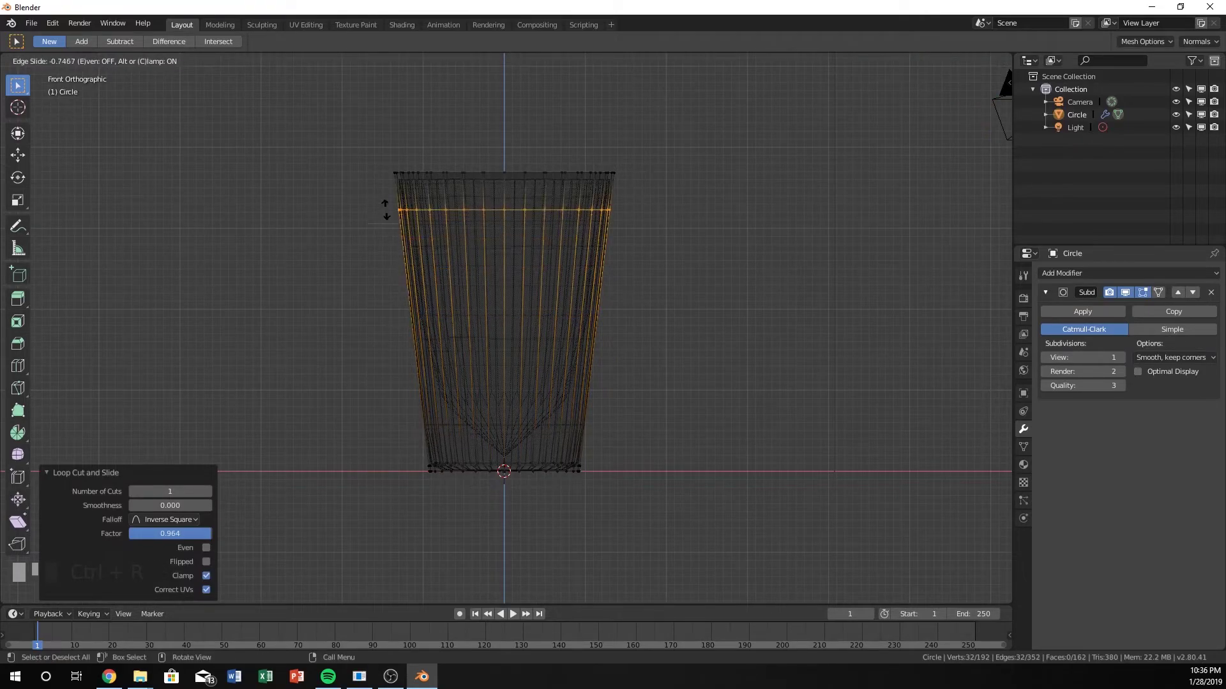
{"action": "left_click", "coordinate": [383, 183]}
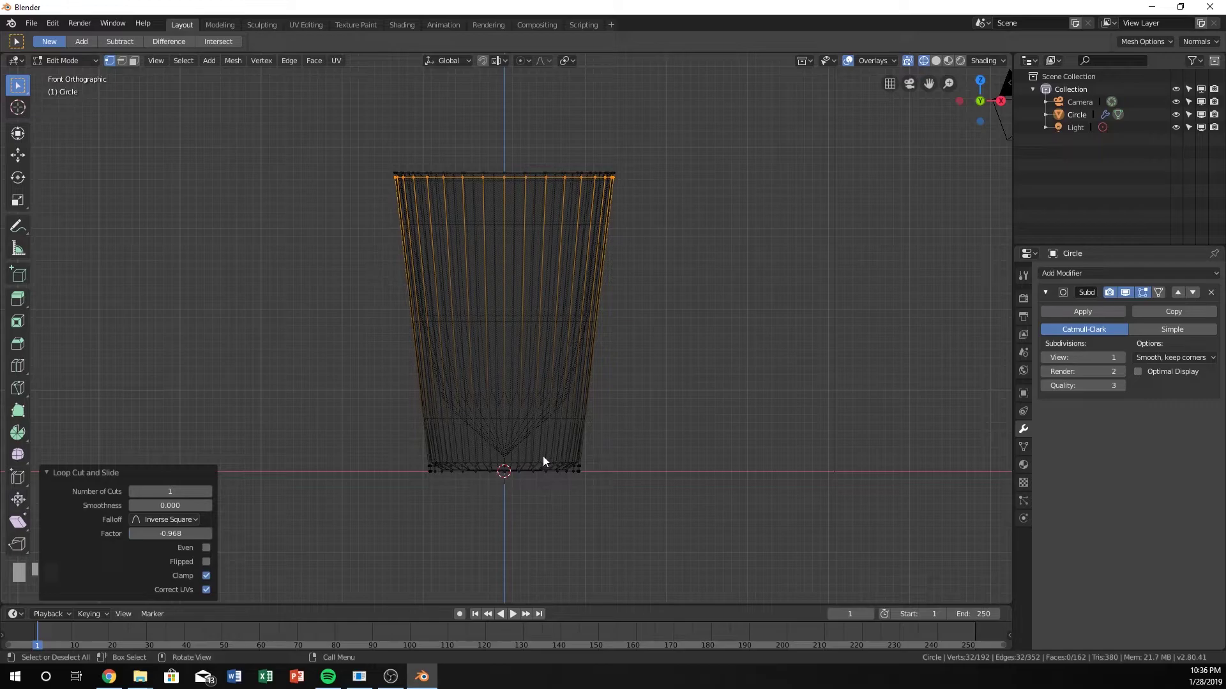
{"action": "middle_click_drag", "start_coordinate": [542, 456], "coordinate": [523, 379]}
{"action": "scroll", "coordinate": [524, 417], "scroll_direction": "up", "scroll_amount": 2}
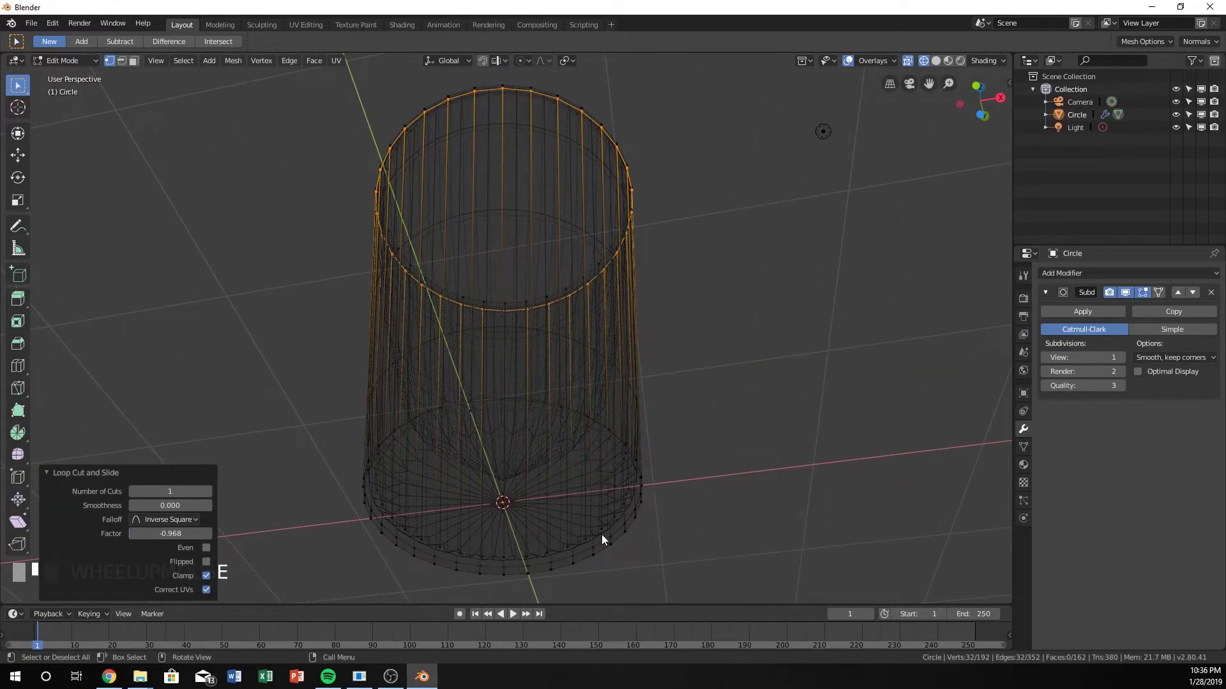
Step: Switch the viewport back to solid shading and select the cup's bottom face loop
{"action": "key", "text": "z"}
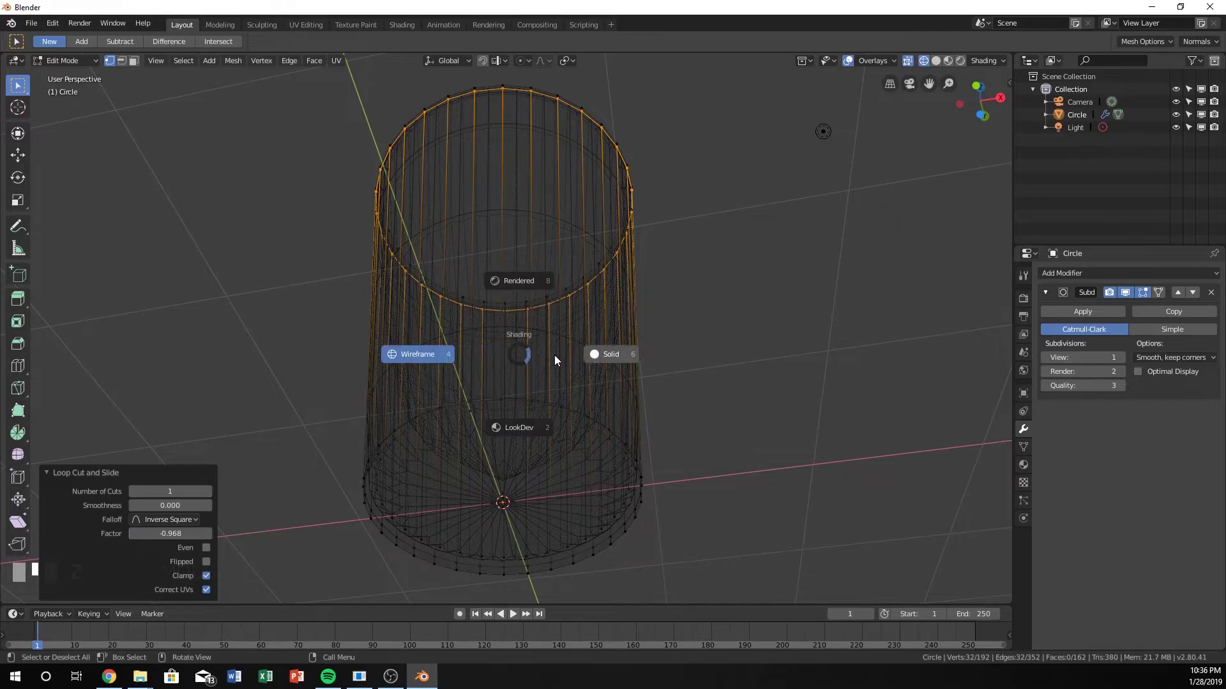
{"action": "left_click", "coordinate": [611, 354]}
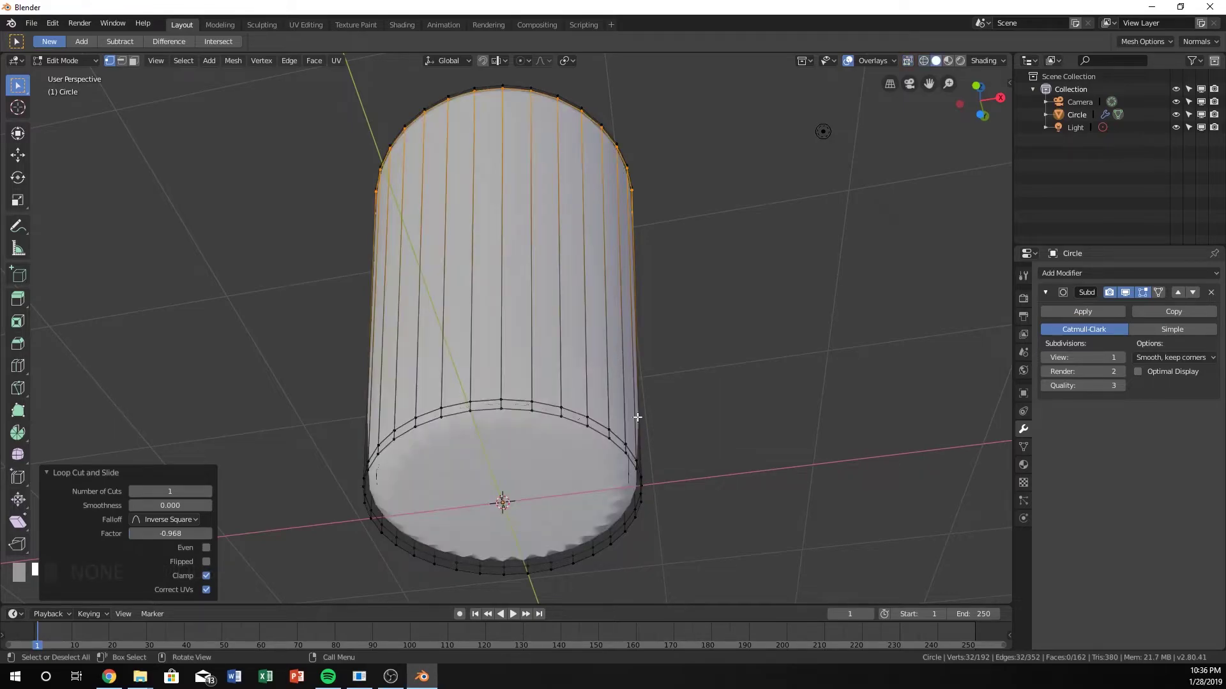
{"action": "left_click", "coordinate": [543, 413], "text": "alt"}
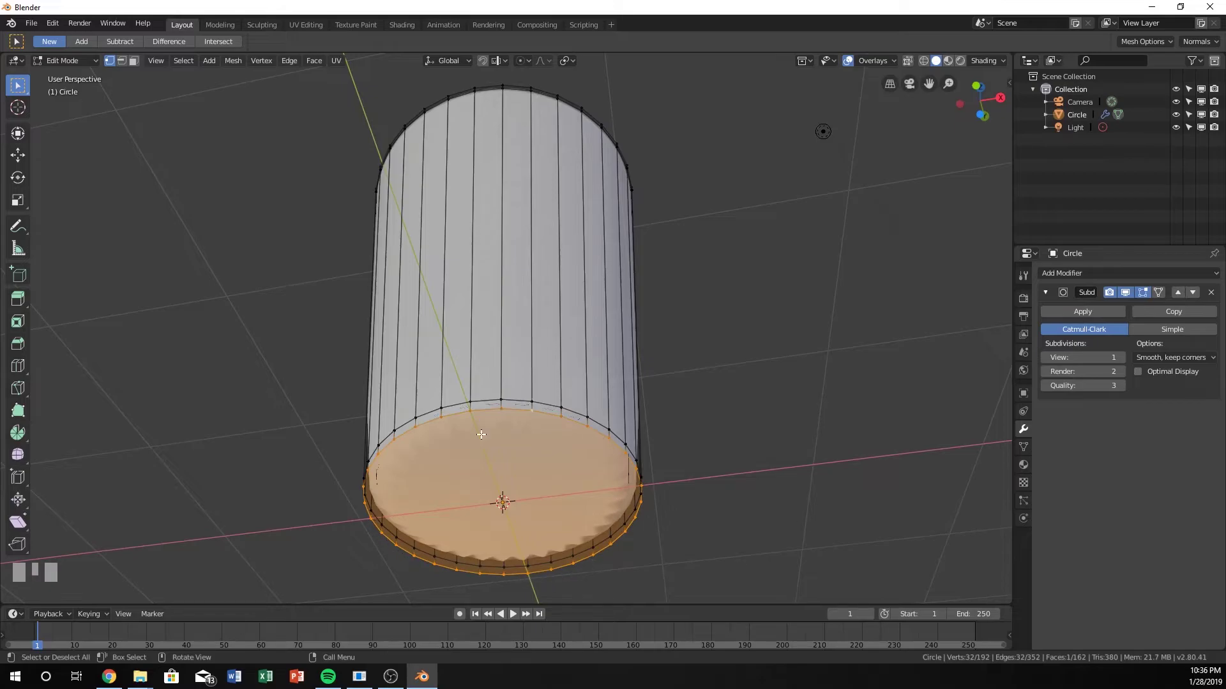
Step: Extrude the bottom face in place and scale it to 0.929, forming a thin base ring
{"action": "key", "text": "e"}
{"action": "right_click", "coordinate": [703, 400]}
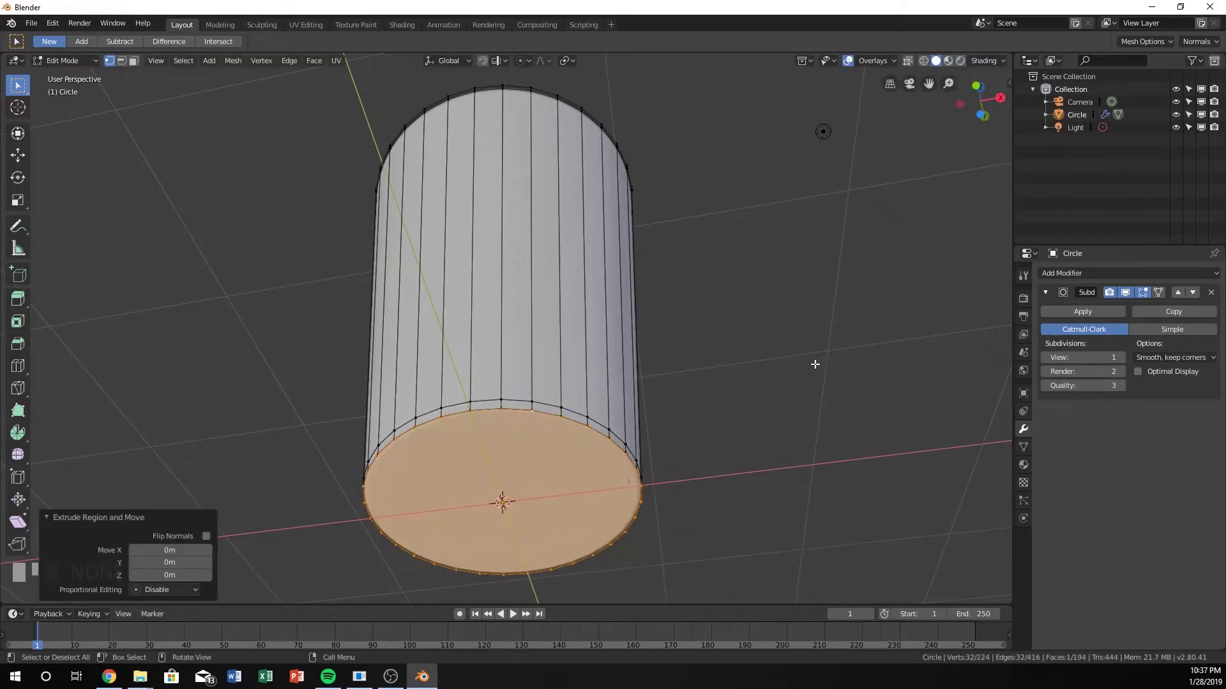
{"action": "key", "text": "s"}
{"action": "left_click", "coordinate": [784, 367]}
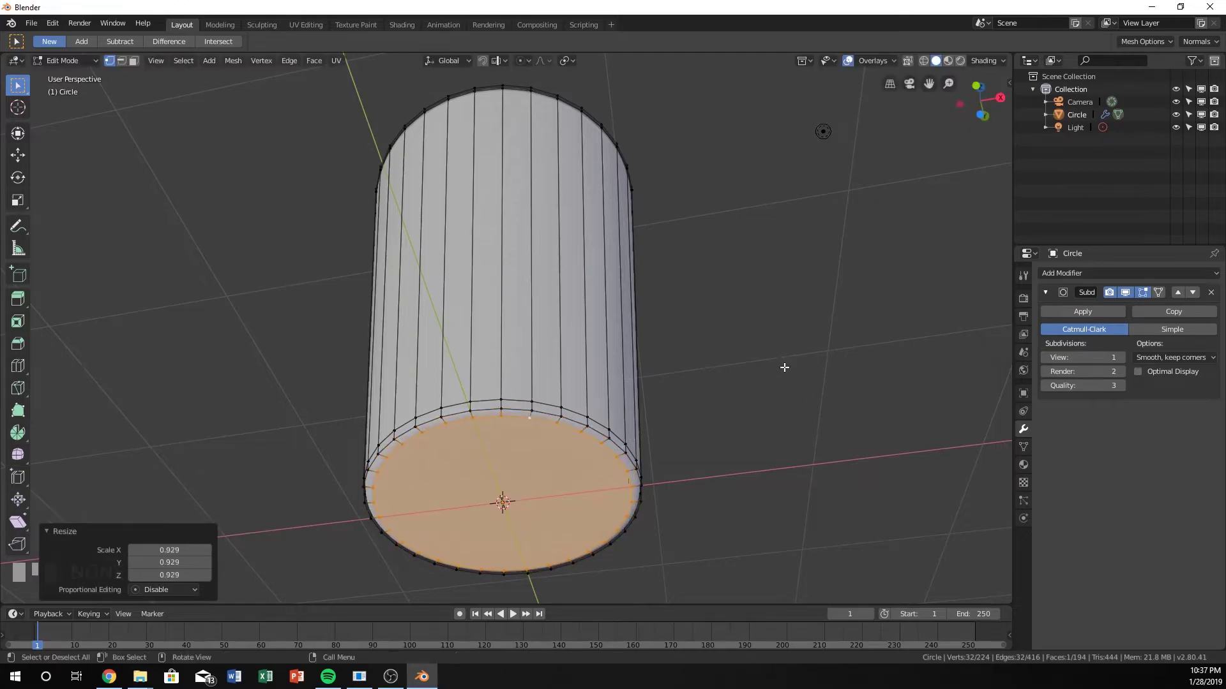
{"action": "middle_click_drag", "start_coordinate": [654, 320], "coordinate": [569, 439]}
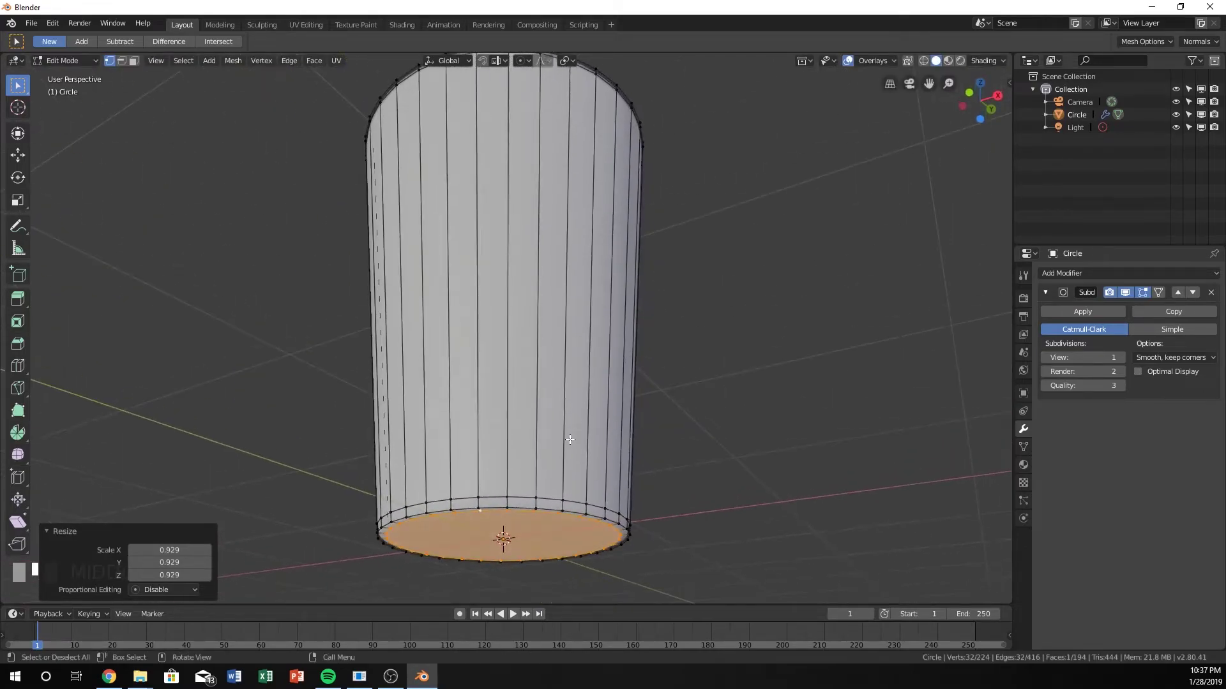
{"action": "scroll", "coordinate": [569, 439], "scroll_direction": "up", "scroll_amount": 2}
{"action": "middle_click_drag", "start_coordinate": [492, 563], "coordinate": [353, 579]}
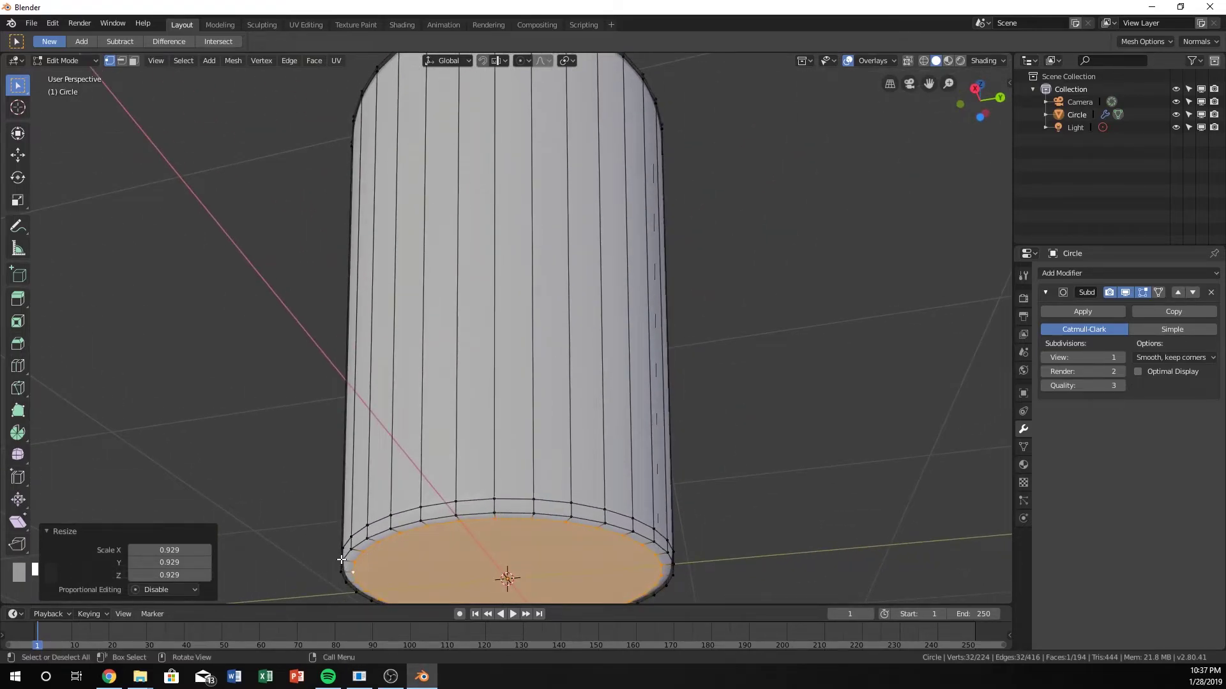
{"action": "middle_click_drag", "start_coordinate": [354, 582], "coordinate": [460, 410]}
{"action": "scroll", "coordinate": [474, 434], "scroll_direction": "up", "scroll_amount": 2}
{"action": "scroll", "coordinate": [474, 431], "scroll_direction": "down", "scroll_amount": 5}
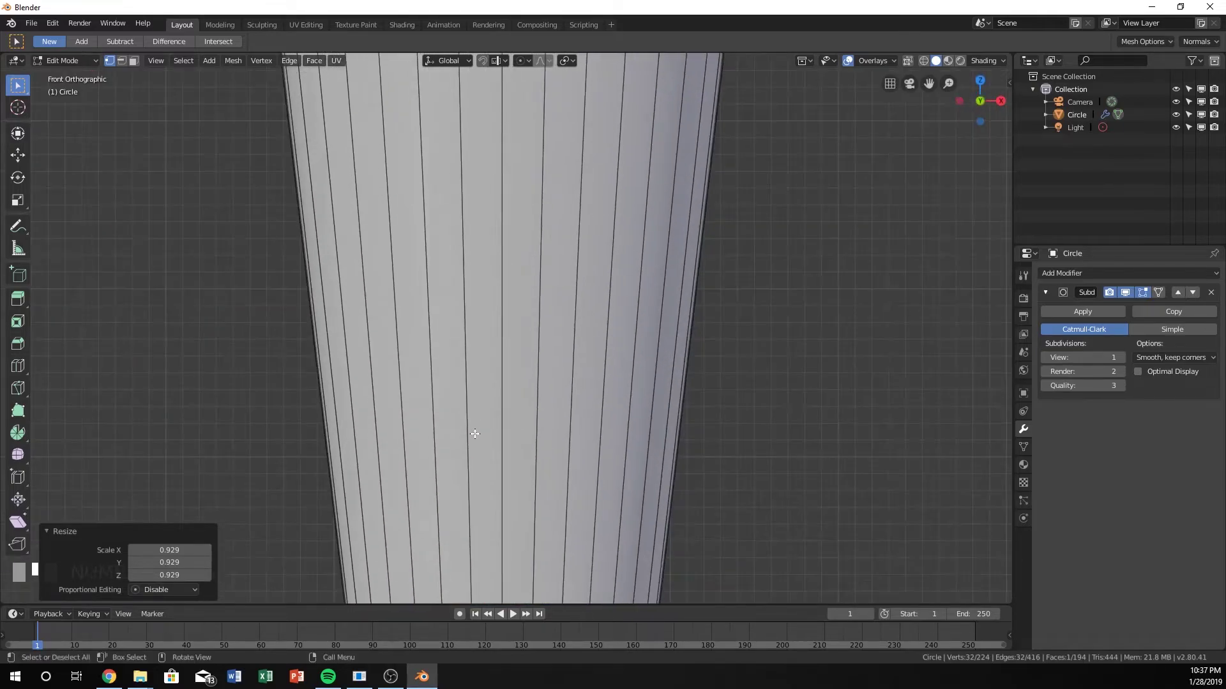
{"action": "middle_click_drag", "start_coordinate": [537, 370], "coordinate": [537, 405], "text": "alt"}
Step: In wireframe view, add an edge loop slid up just inside the cup's top rim
{"action": "key", "text": "z"}
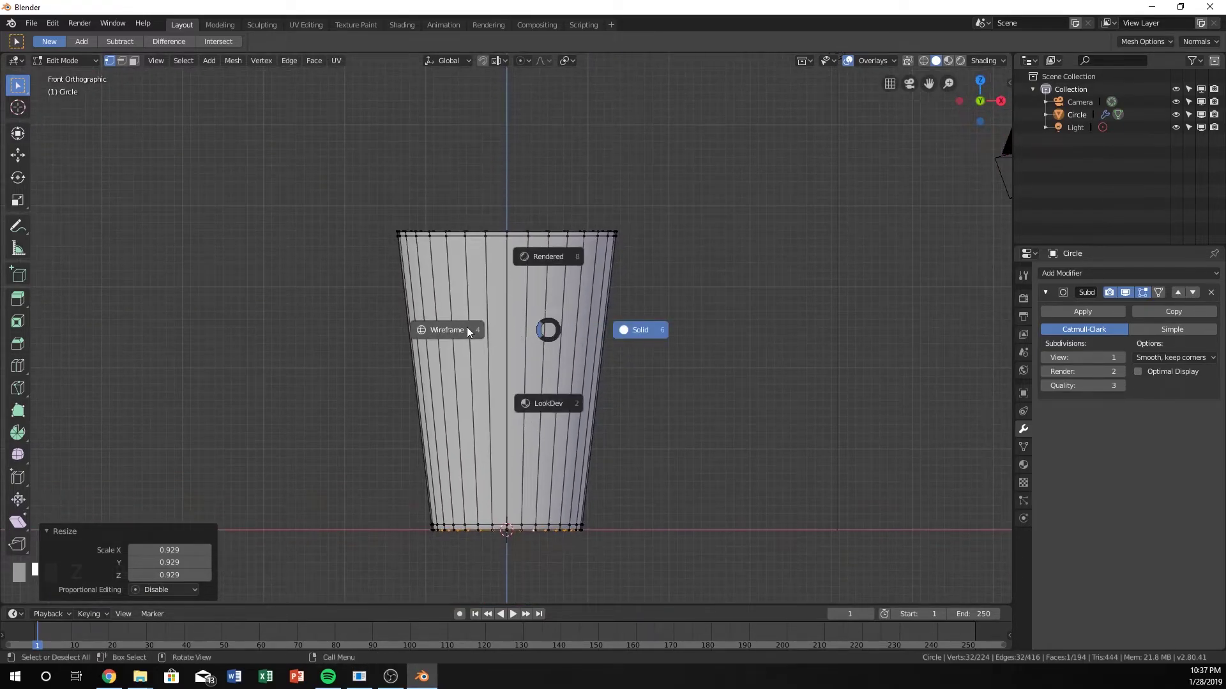
{"action": "left_click", "coordinate": [458, 330]}
{"action": "middle_click_drag", "start_coordinate": [457, 328], "coordinate": [468, 294]}
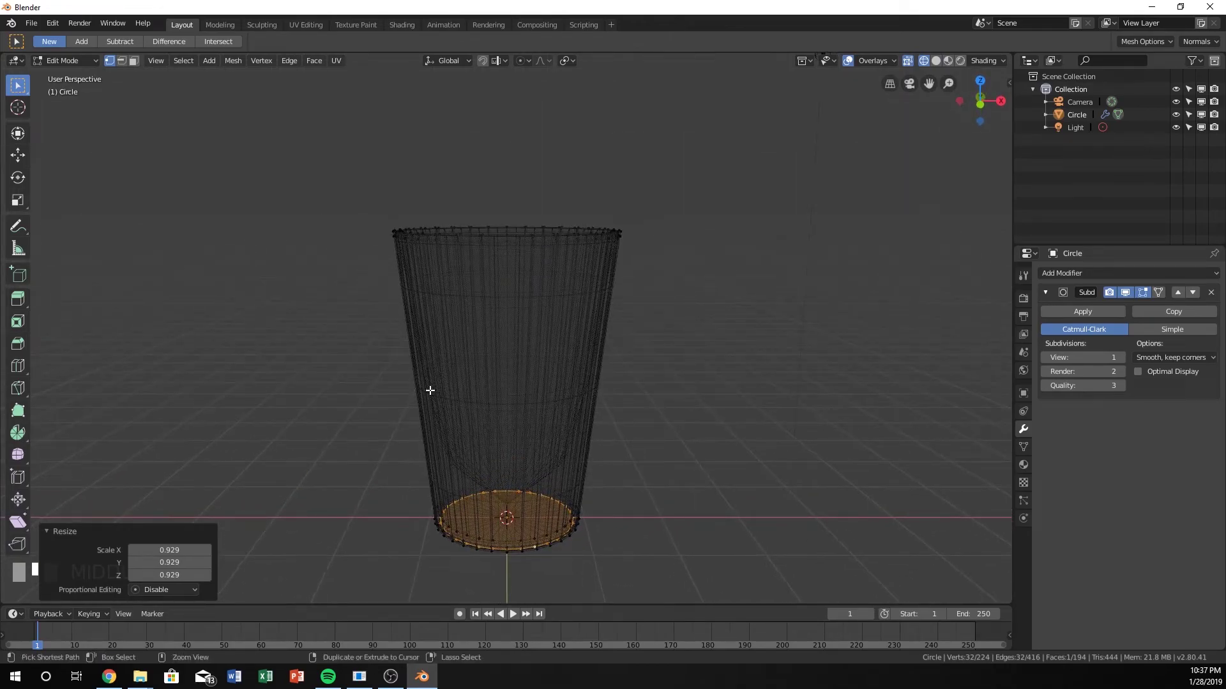
{"action": "key", "text": "ctrl+r"}
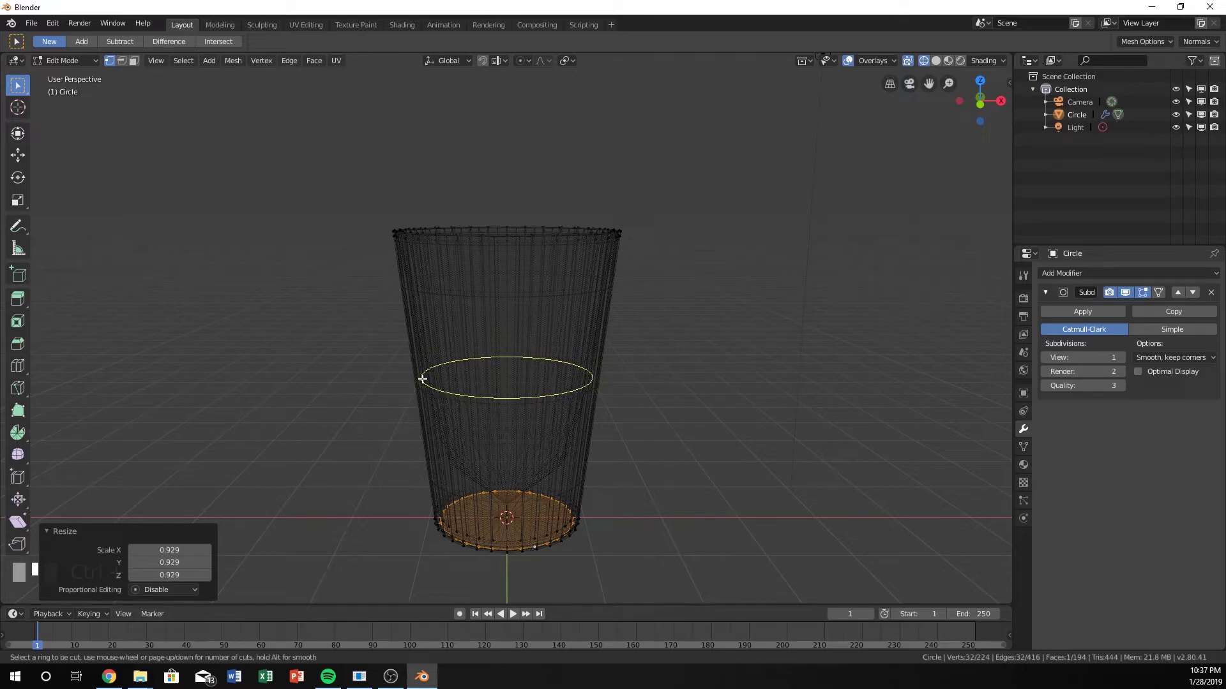
{"action": "left_click", "coordinate": [422, 378]}
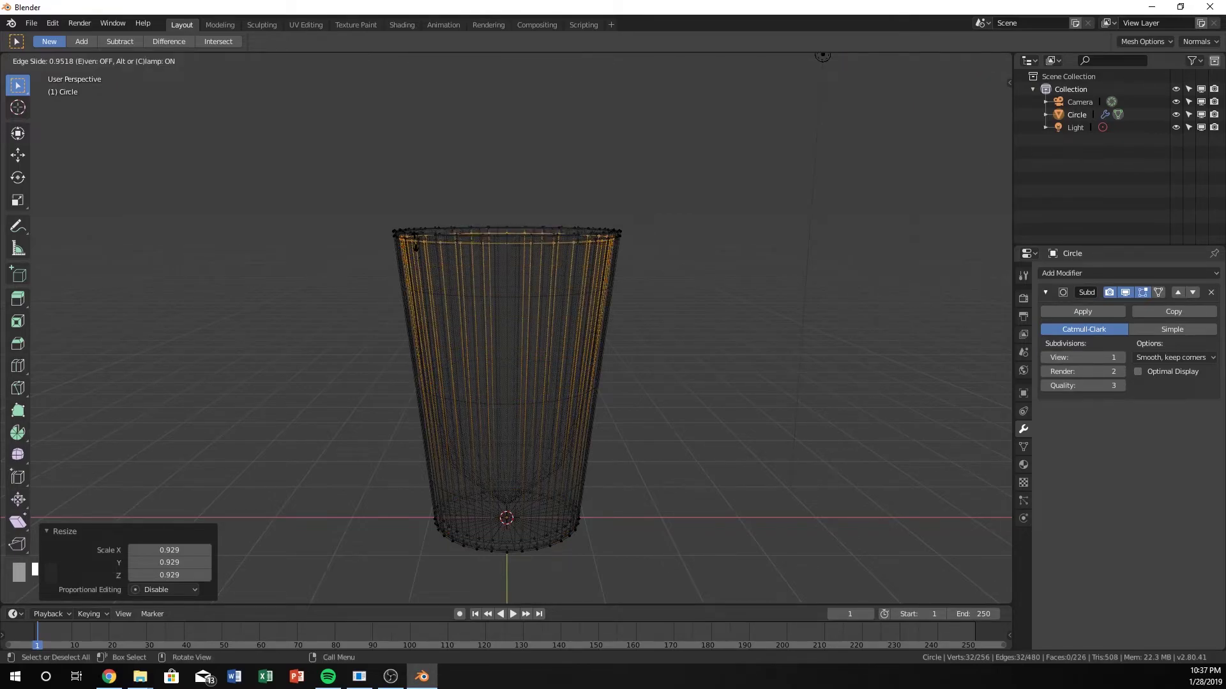
{"action": "left_click", "coordinate": [417, 250]}
Step: Add another edge loop slid down to the cup's base at factor 0.957
{"action": "key", "text": "ctrl+r"}
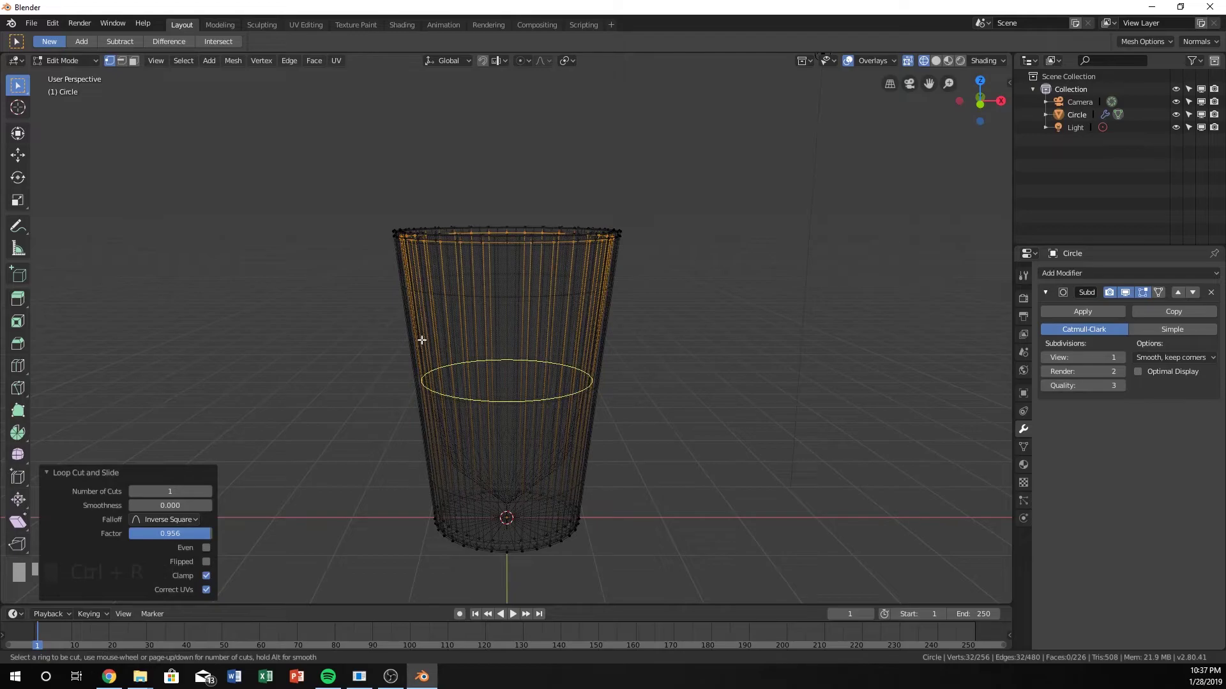
{"action": "left_click", "coordinate": [423, 383]}
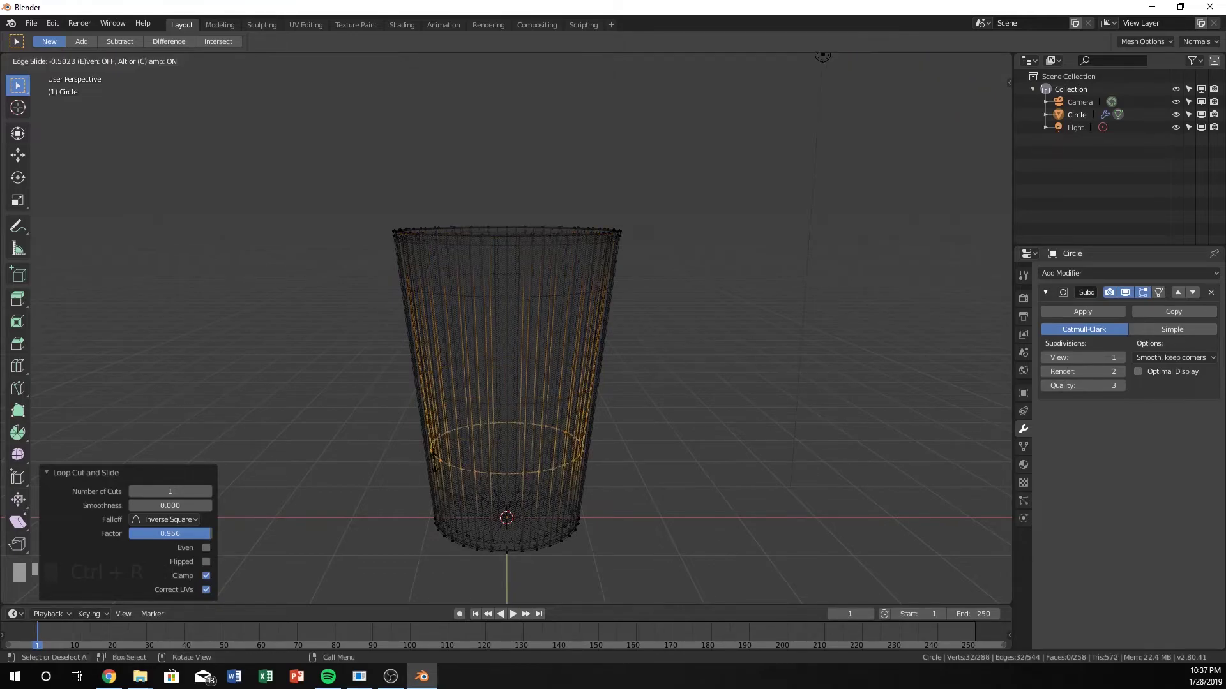
{"action": "left_click", "coordinate": [462, 514]}
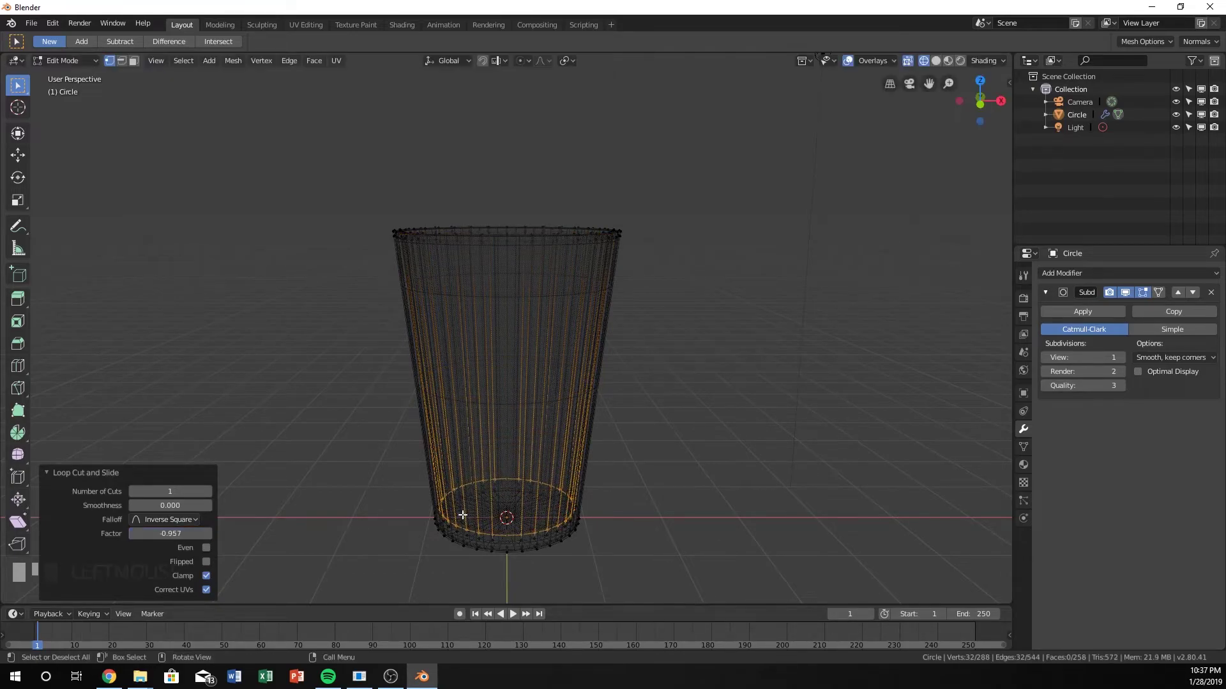
{"action": "middle_click_drag", "start_coordinate": [462, 514], "coordinate": [468, 441]}
{"action": "key", "text": "KP_1"}
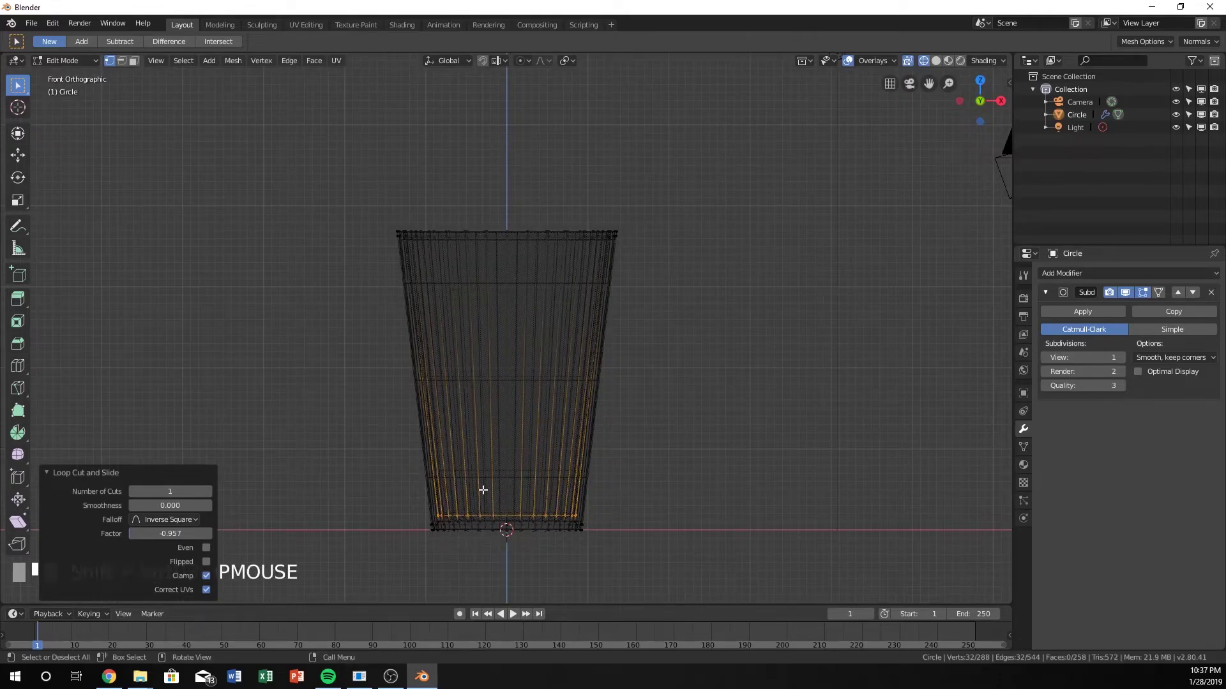
{"action": "scroll", "coordinate": [484, 489], "scroll_direction": "up", "scroll_amount": 5}
{"action": "middle_click_drag", "start_coordinate": [534, 418], "coordinate": [432, 452], "text": "shift"}
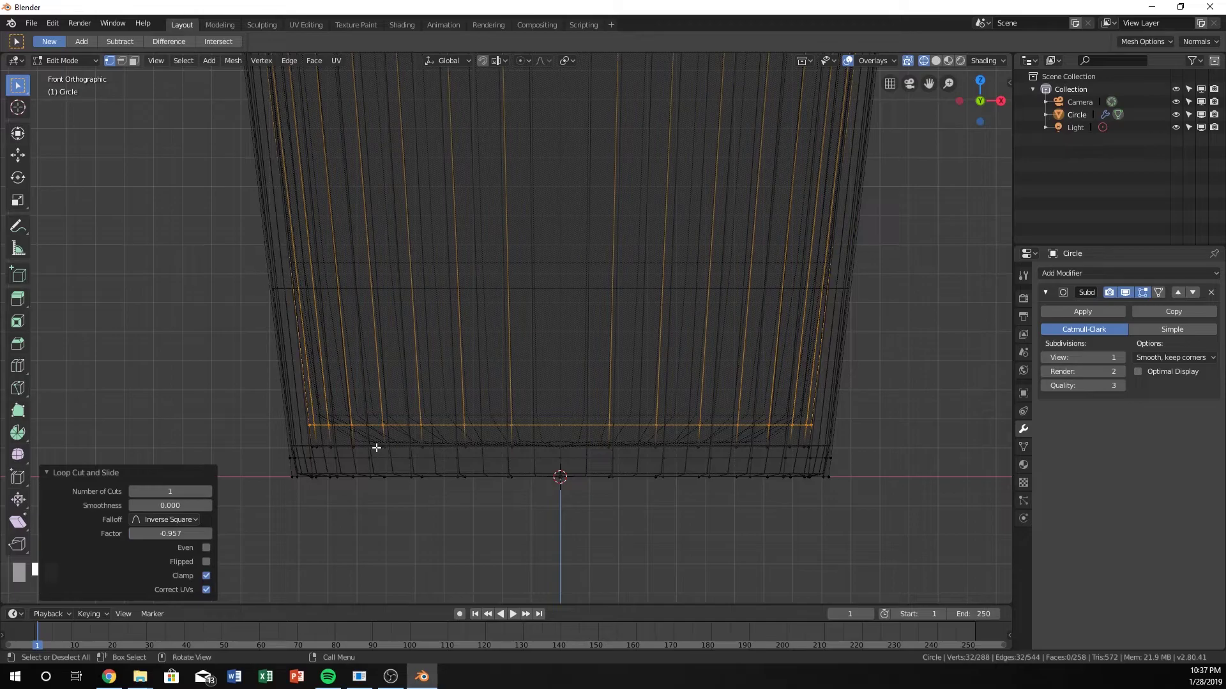
{"action": "middle_click_drag", "start_coordinate": [380, 449], "coordinate": [381, 457]}
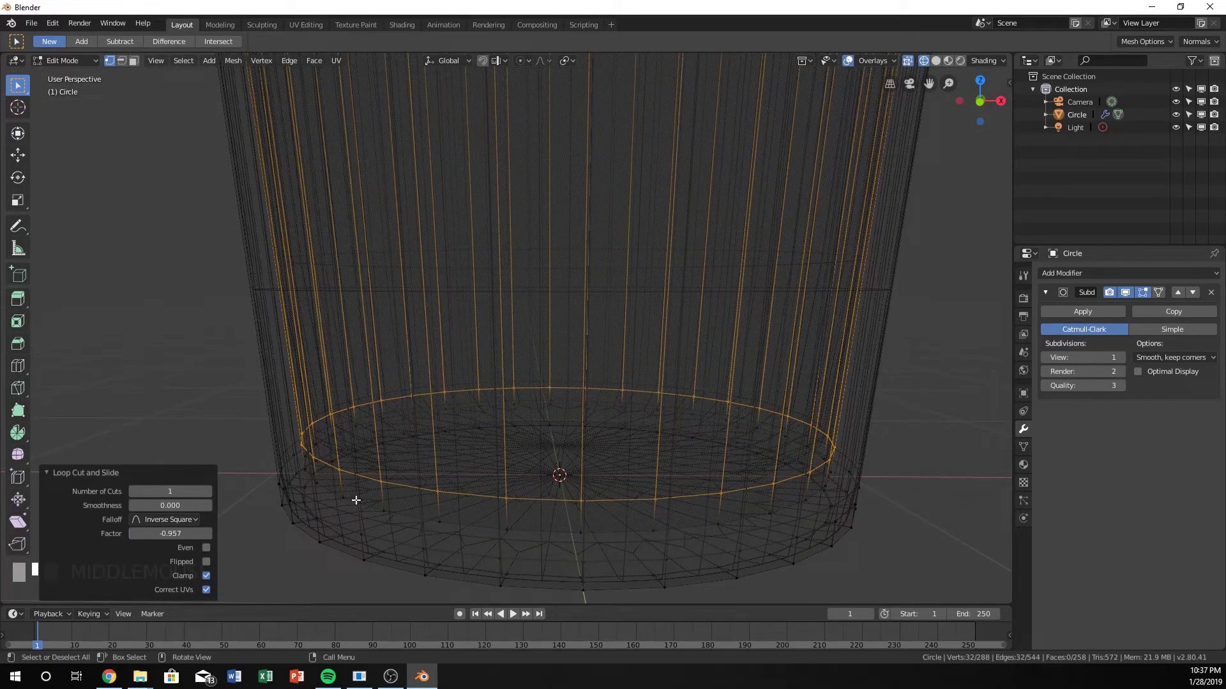
{"action": "middle_click_drag", "start_coordinate": [451, 364], "coordinate": [444, 404]}
{"action": "scroll", "coordinate": [444, 405], "scroll_direction": "down", "scroll_amount": 6}
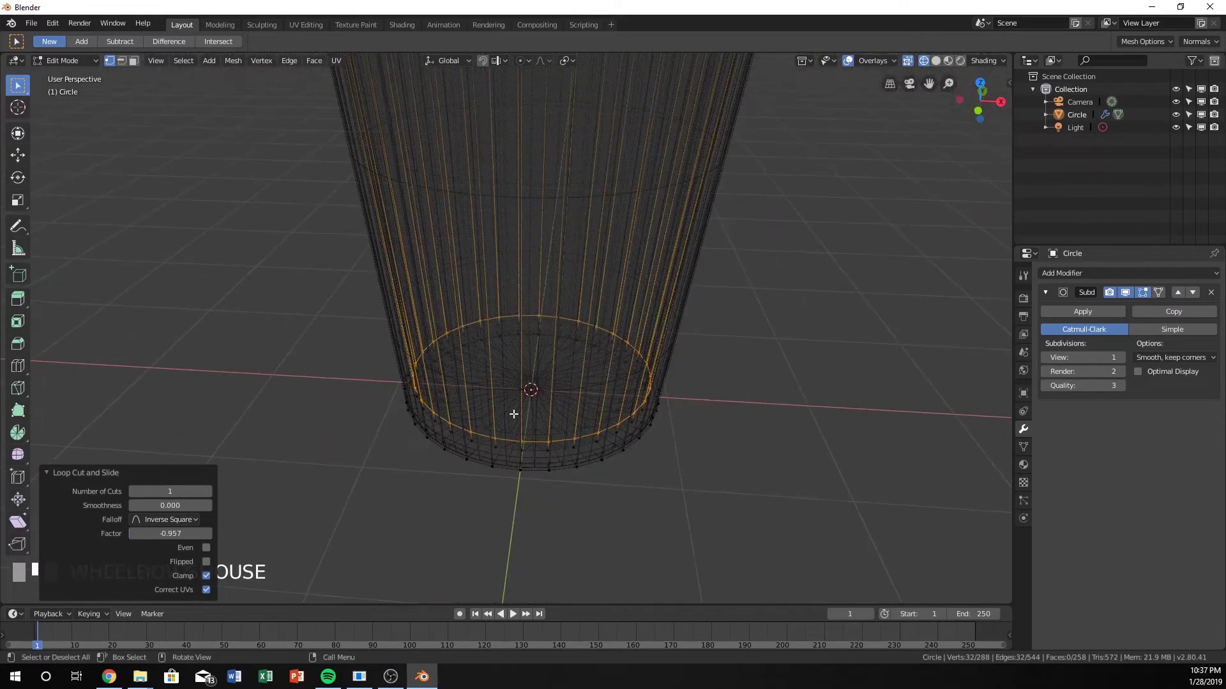
Step: Return to Object Mode in solid shading, looking down into the cup
{"action": "key", "text": "Tab"}
{"action": "scroll", "coordinate": [538, 364], "scroll_direction": "down", "scroll_amount": 3}
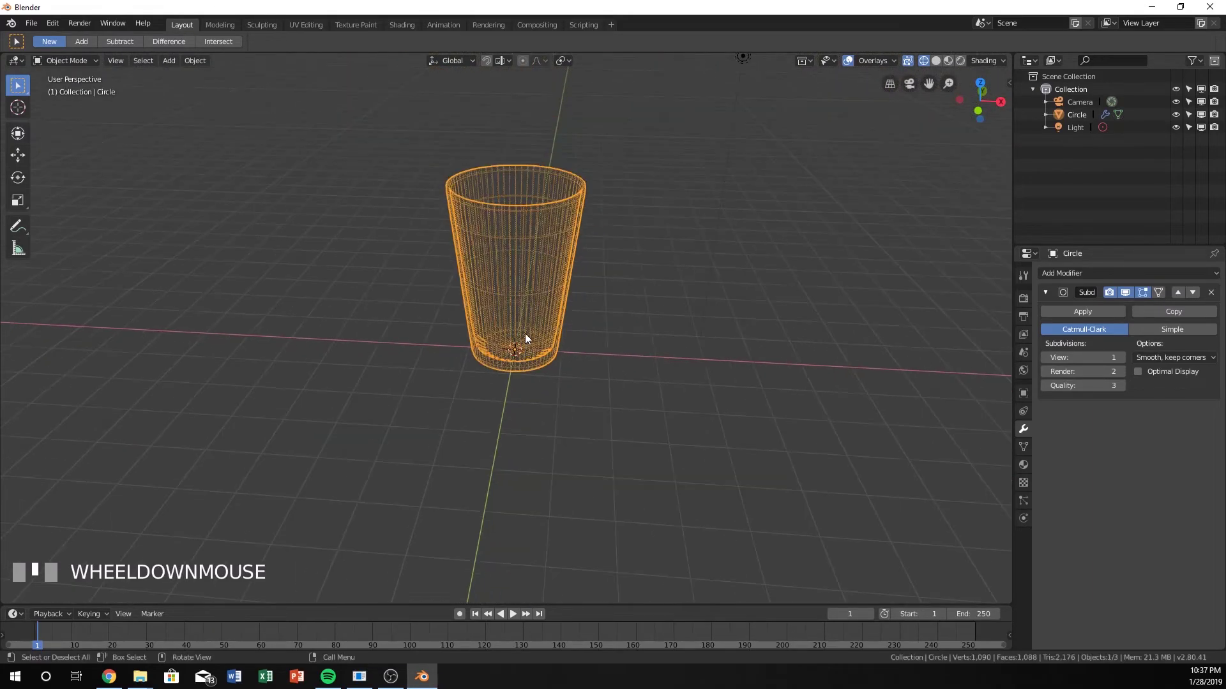
{"action": "key", "text": "z"}
{"action": "middle_click_drag", "start_coordinate": [552, 289], "coordinate": [492, 328]}
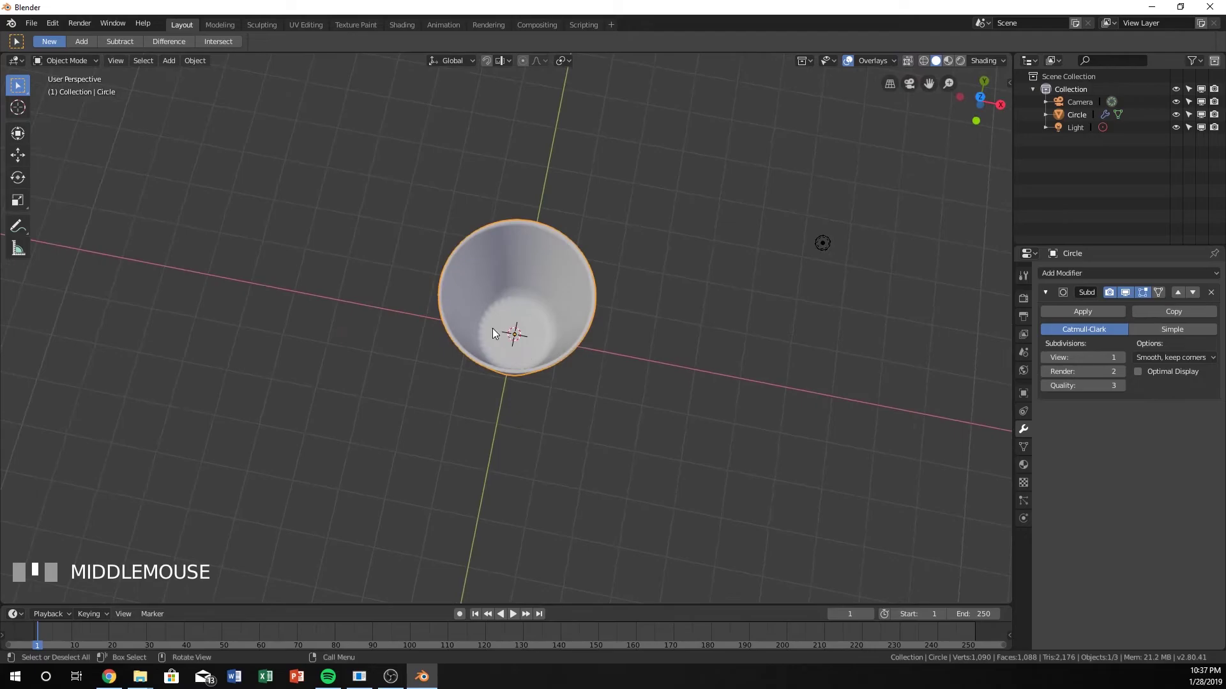
{"action": "scroll", "coordinate": [492, 327], "scroll_direction": "up", "scroll_amount": 5}
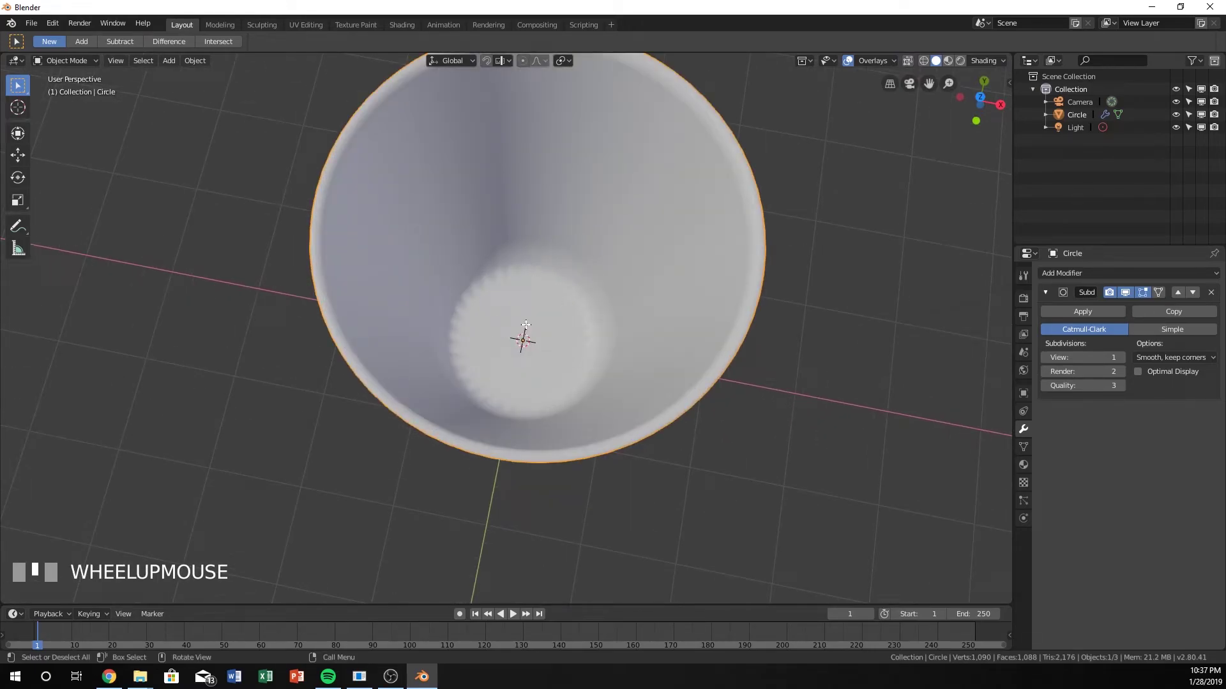
Step: Add an inner-wall edge loop near the inside floor at factor 0.912, then leave Edit Mode
{"action": "key", "text": "Tab"}
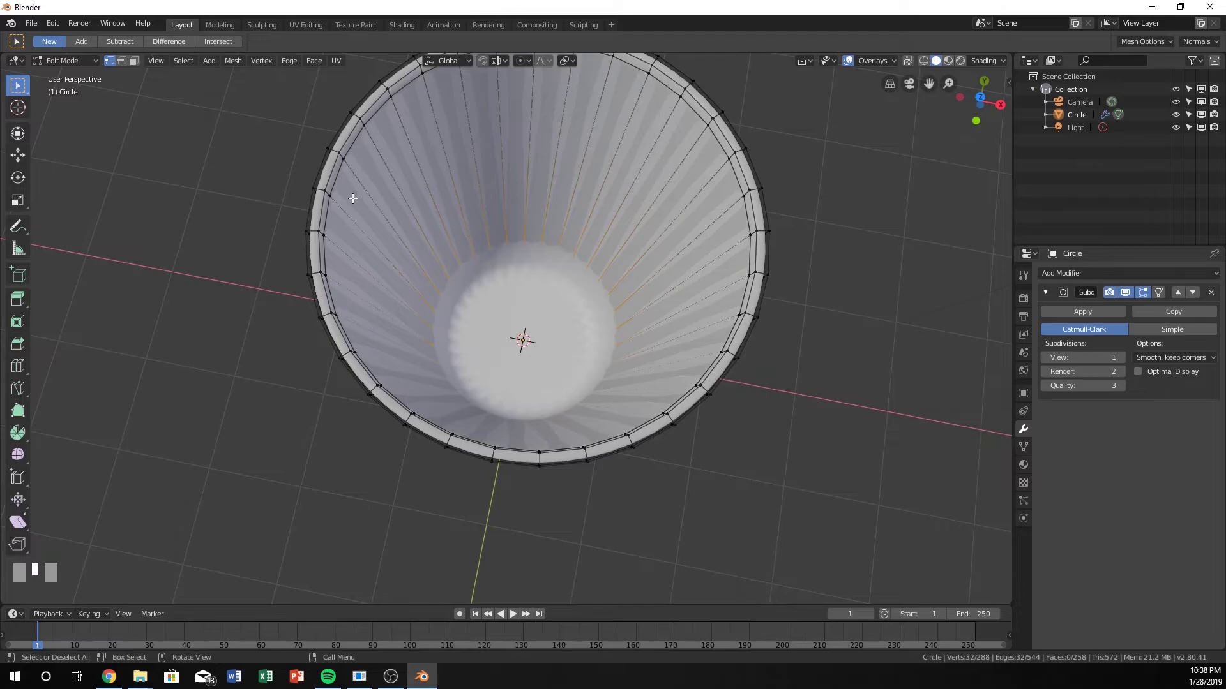
{"action": "key", "text": "ctrl"}
{"action": "key", "text": "ctrl+r"}
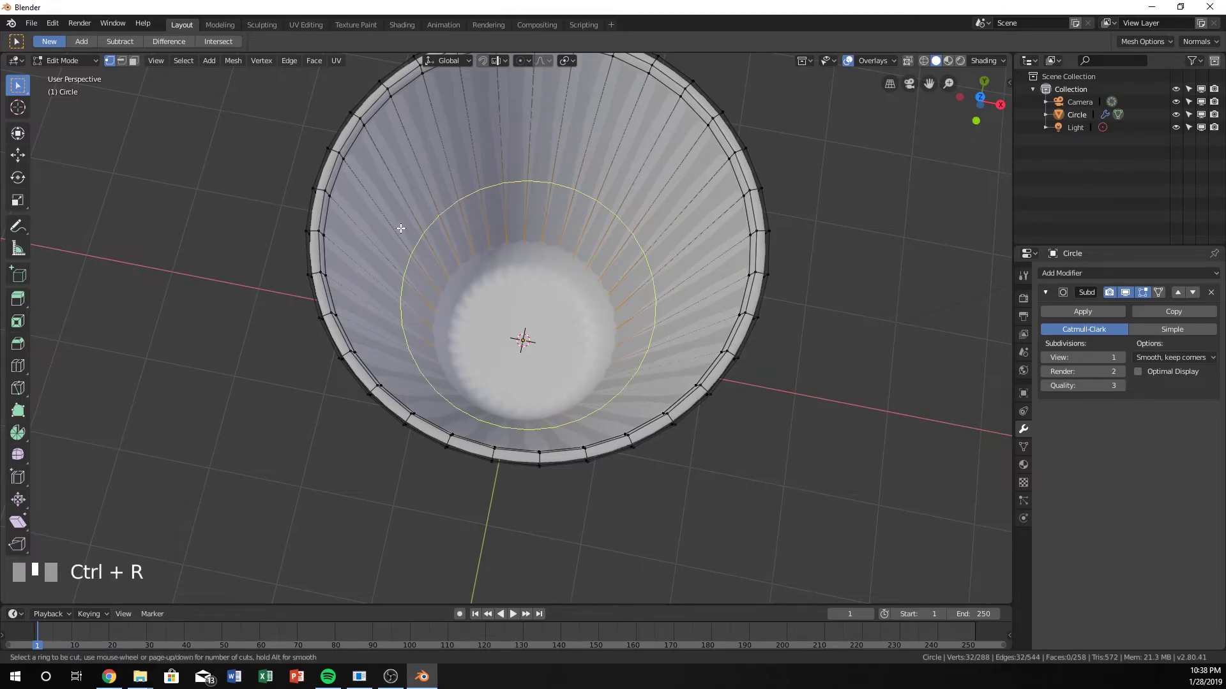
{"action": "left_click", "coordinate": [412, 261]}
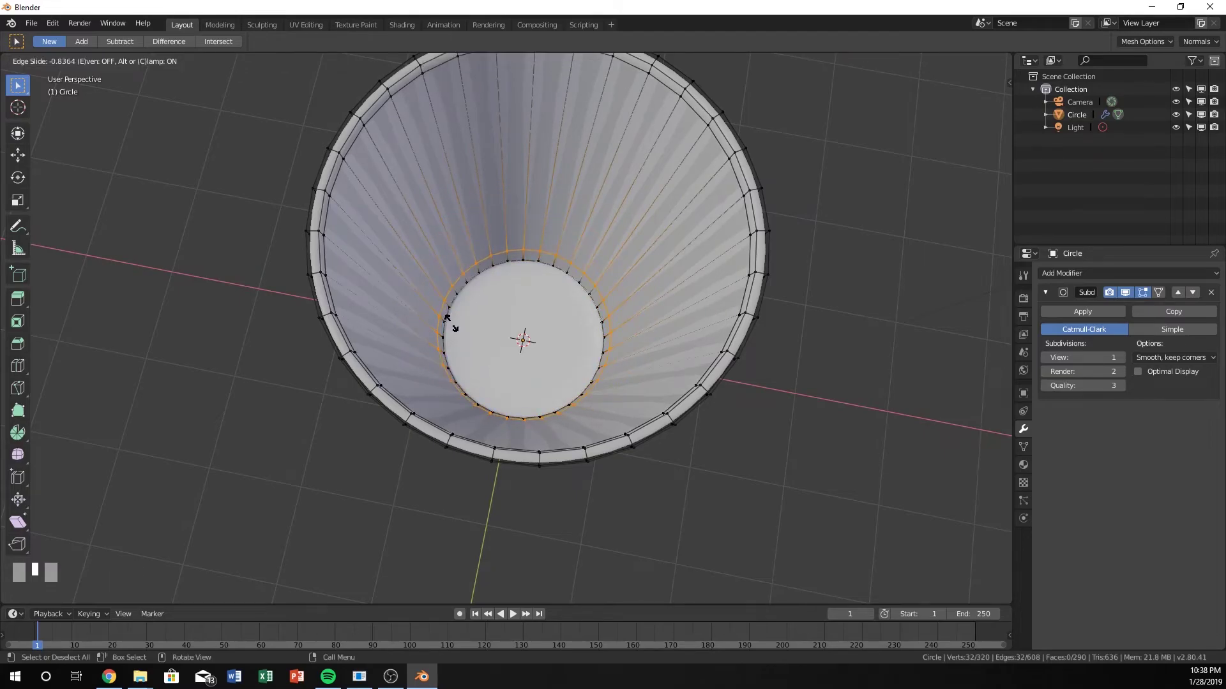
{"action": "left_click", "coordinate": [454, 327]}
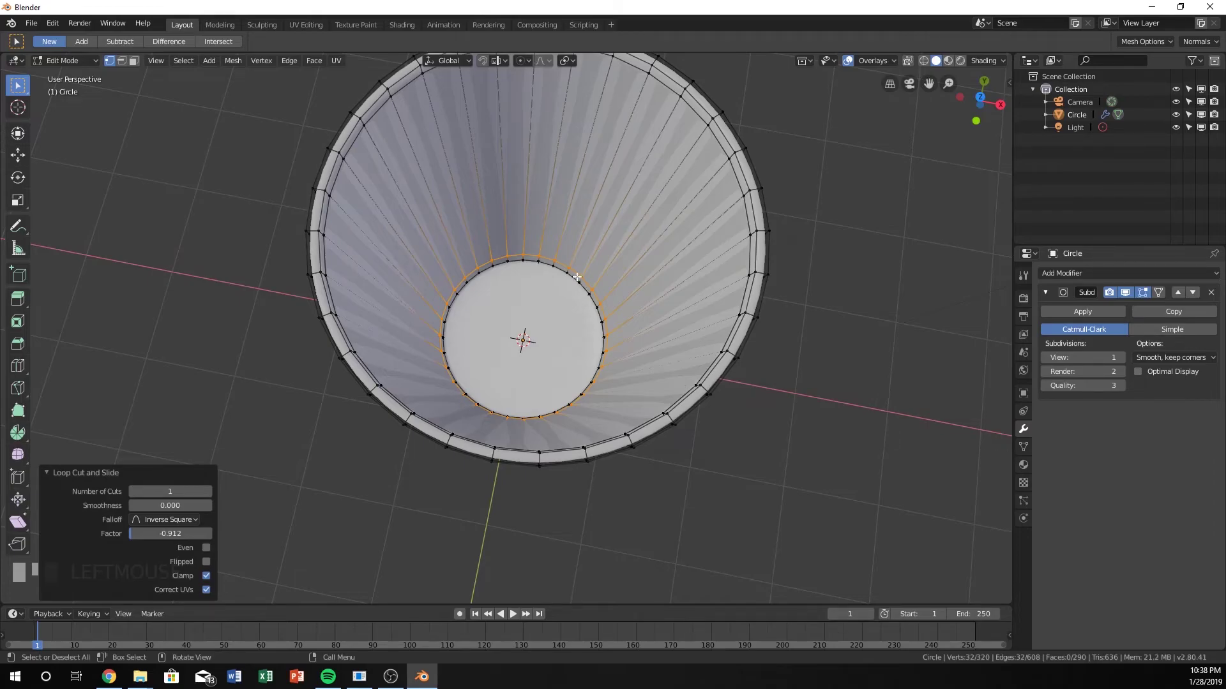
{"action": "middle_click_drag", "start_coordinate": [543, 321], "coordinate": [549, 289]}
{"action": "scroll", "coordinate": [568, 267], "scroll_direction": "down", "scroll_amount": 3}
{"action": "key", "text": "Tab"}
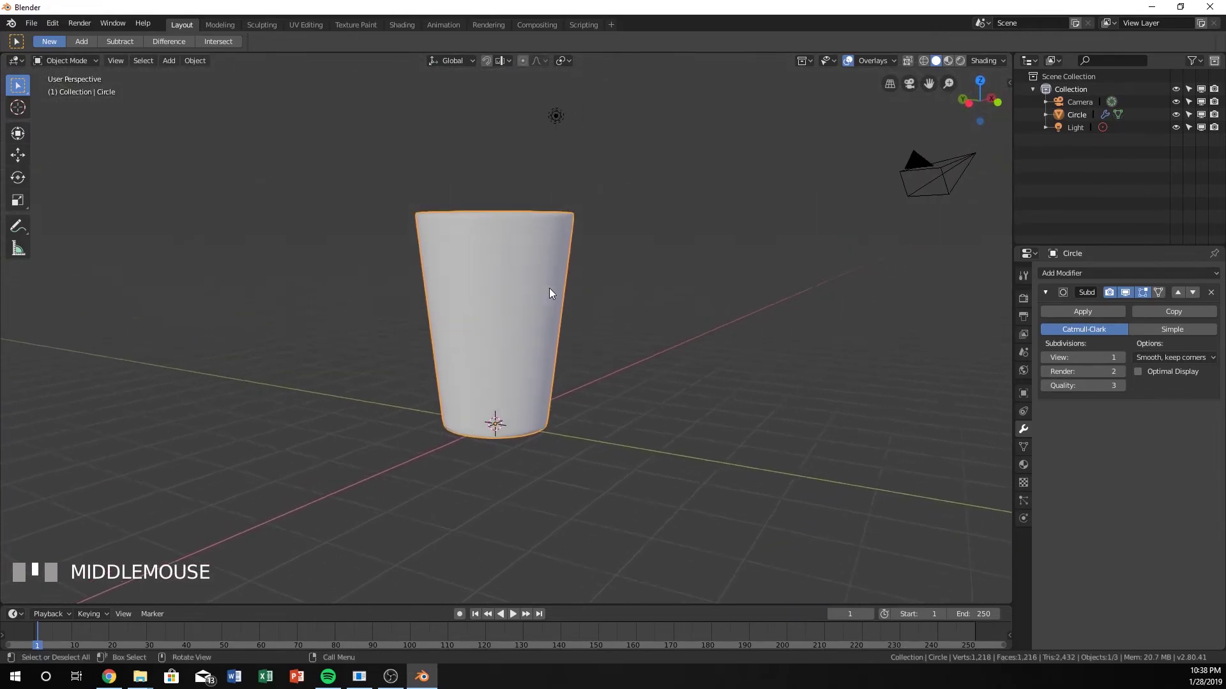
Step: Set the Subdivision Surface modifier's viewport level to 2
{"action": "scroll", "coordinate": [550, 268], "scroll_direction": "up", "scroll_amount": 4}
{"action": "middle_click_drag", "start_coordinate": [547, 337], "coordinate": [526, 270]}
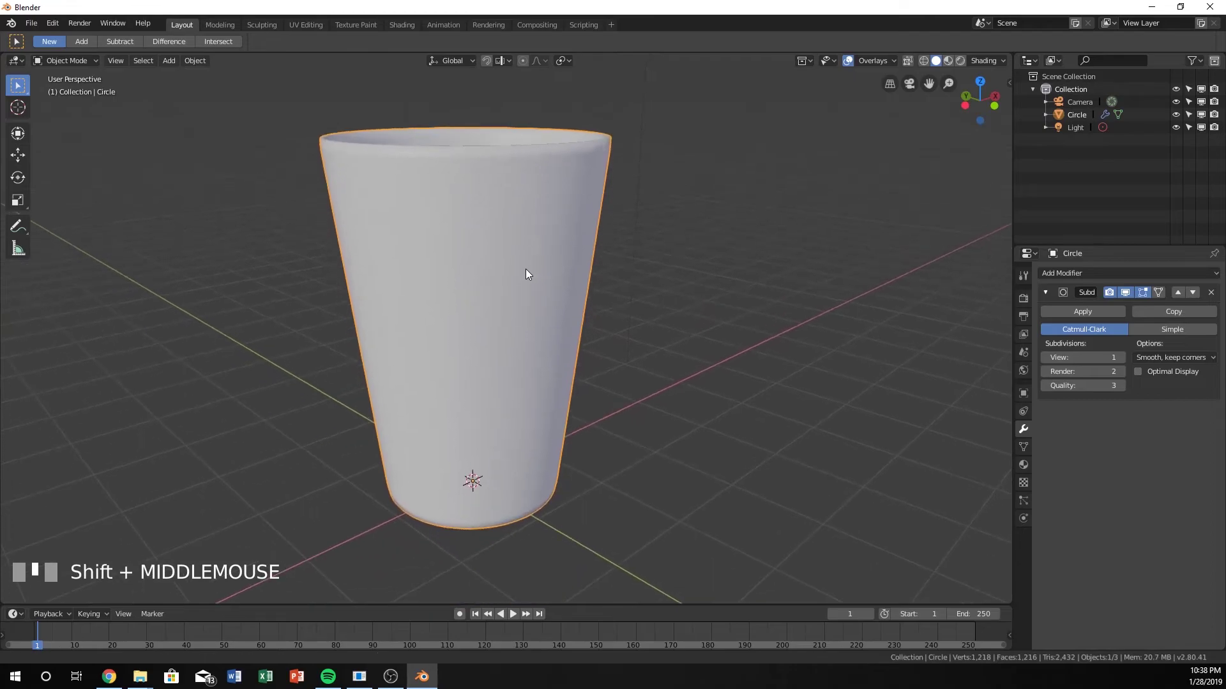
{"action": "left_click", "coordinate": [1121, 358]}
{"action": "middle_click_drag", "start_coordinate": [696, 293], "coordinate": [384, 261]}
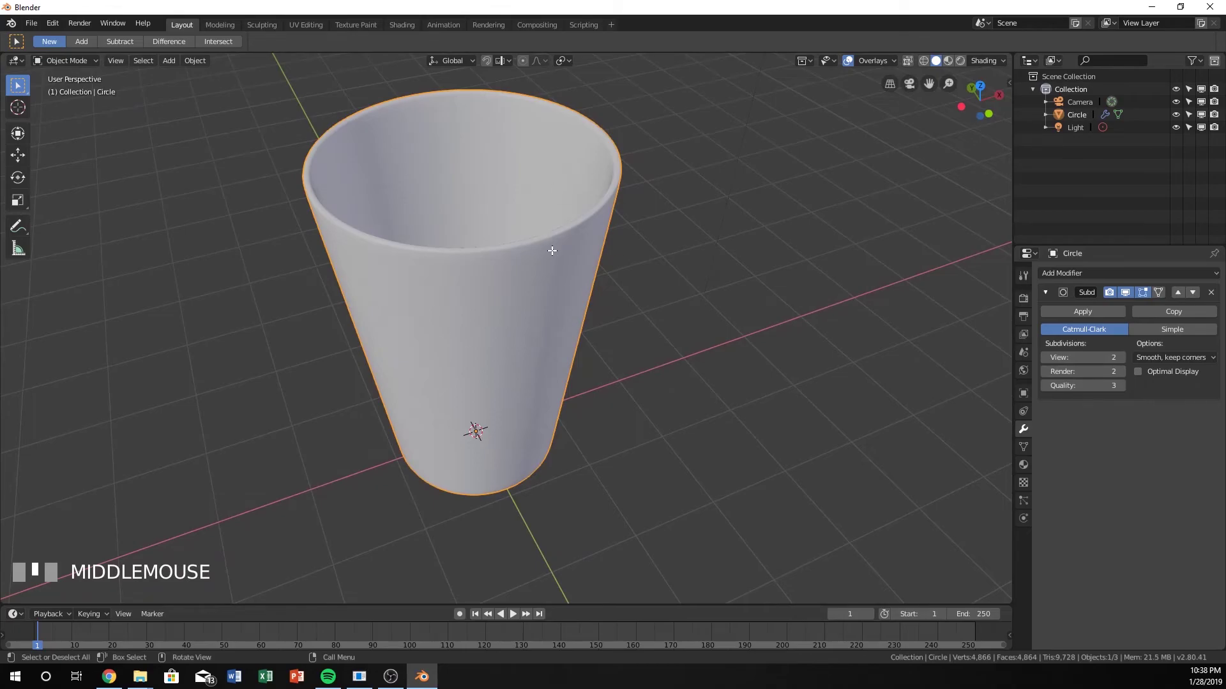
Step: Add an edge loop just below the cup's outer rim, then return to Object Mode
{"action": "key", "text": "Tab"}
{"action": "key", "text": "ctrl+r"}
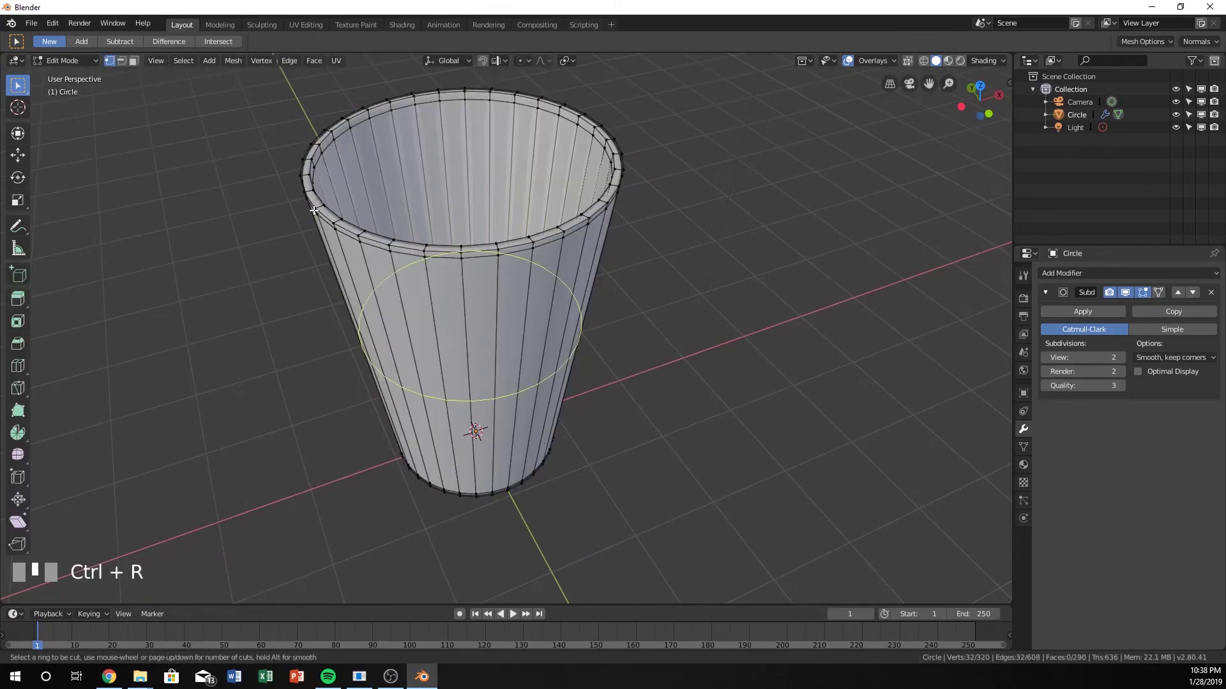
{"action": "left_click", "coordinate": [321, 206]}
{"action": "right_click", "coordinate": [321, 207]}
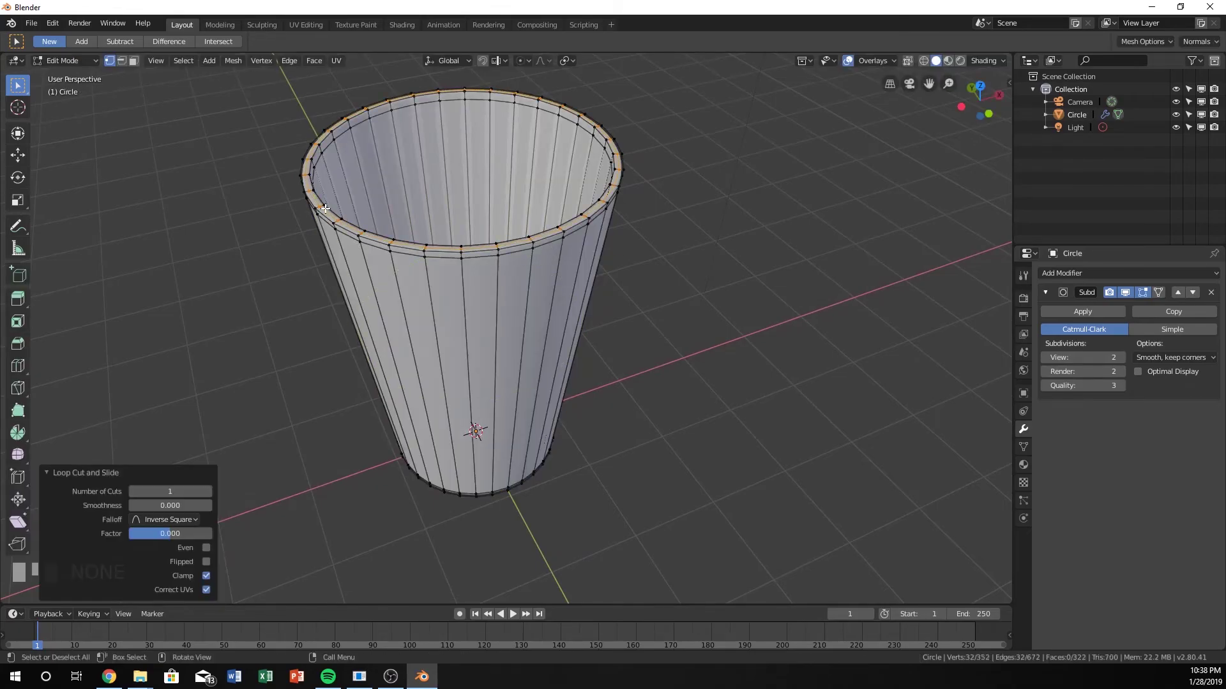
{"action": "key", "text": "Tab"}
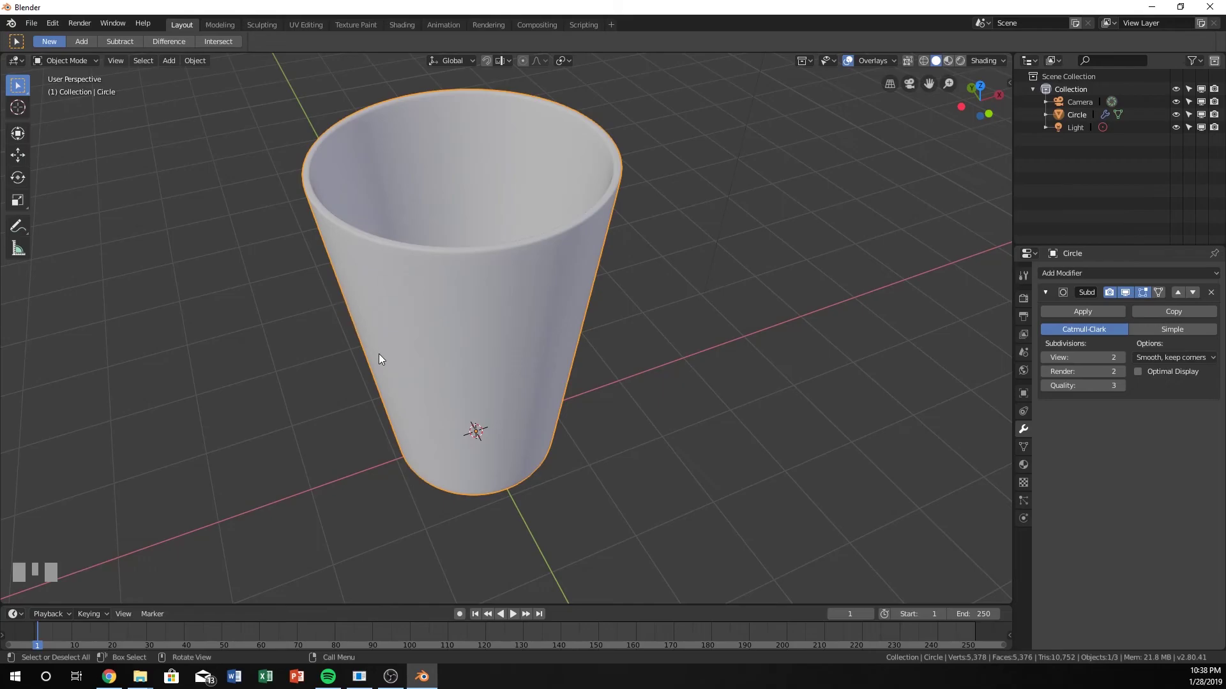
{"action": "middle_click_drag", "start_coordinate": [379, 356], "coordinate": [488, 375]}
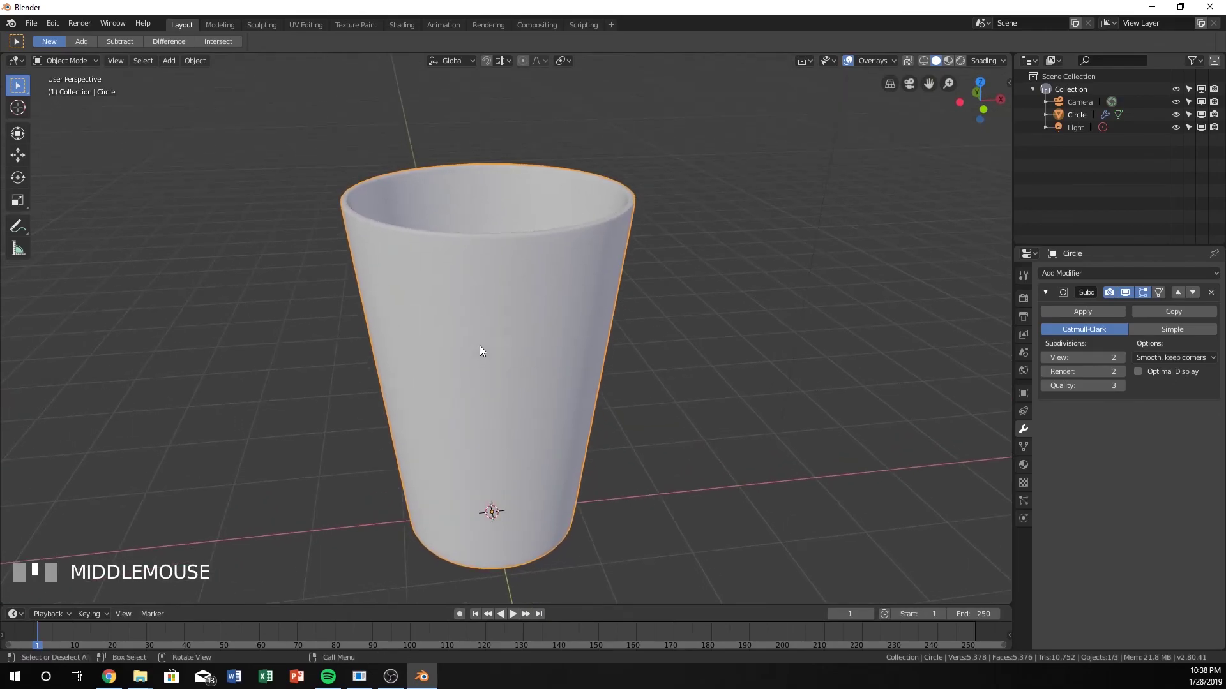